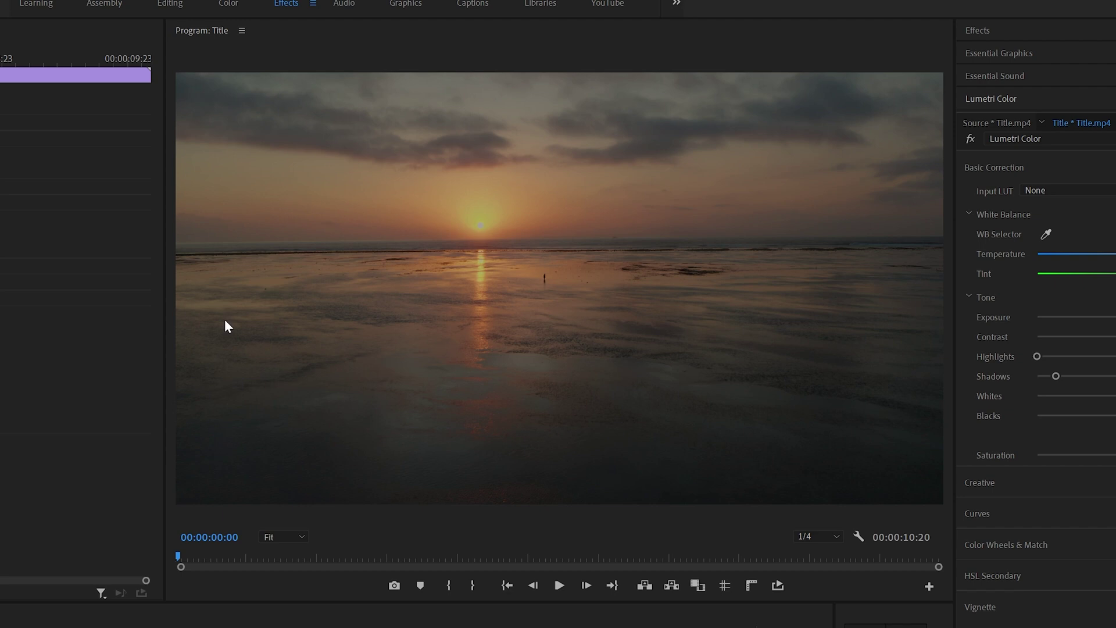
- Play the sunset clip and stop the playhead at 00:00:02:10
{"action": "left_click", "coordinate": [472, 297]}
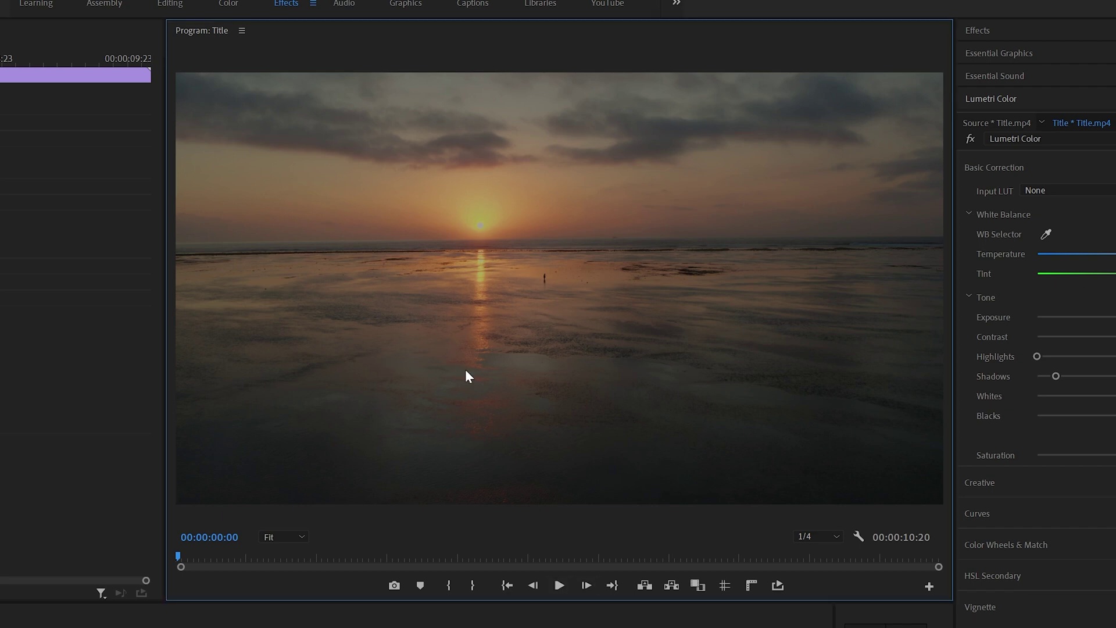
{"action": "left_click", "coordinate": [559, 586]}
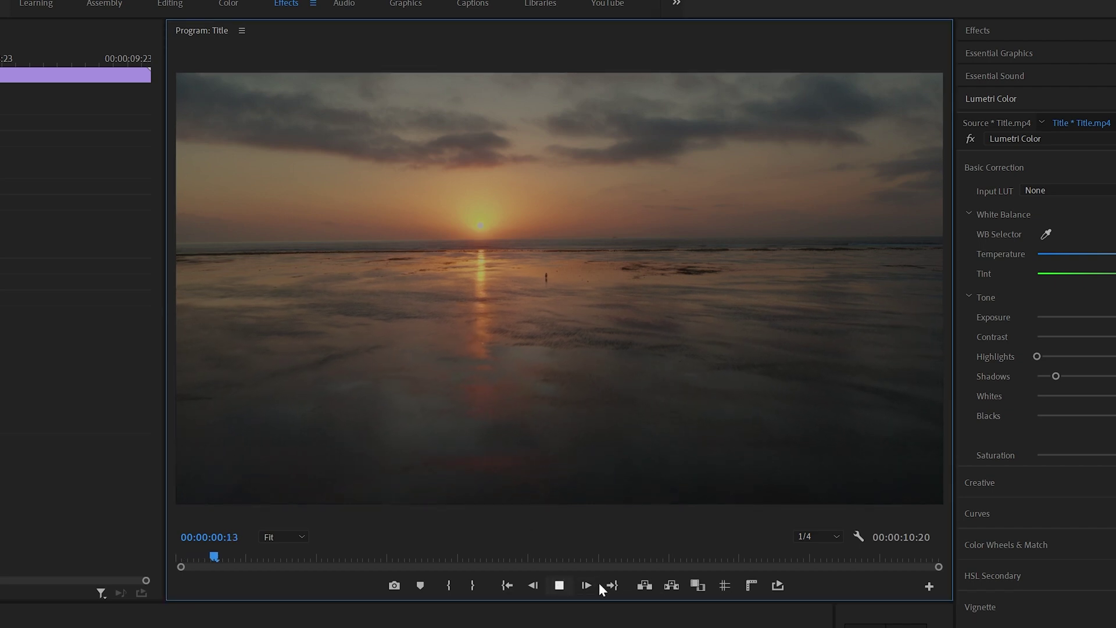
{"action": "left_click", "coordinate": [559, 585]}
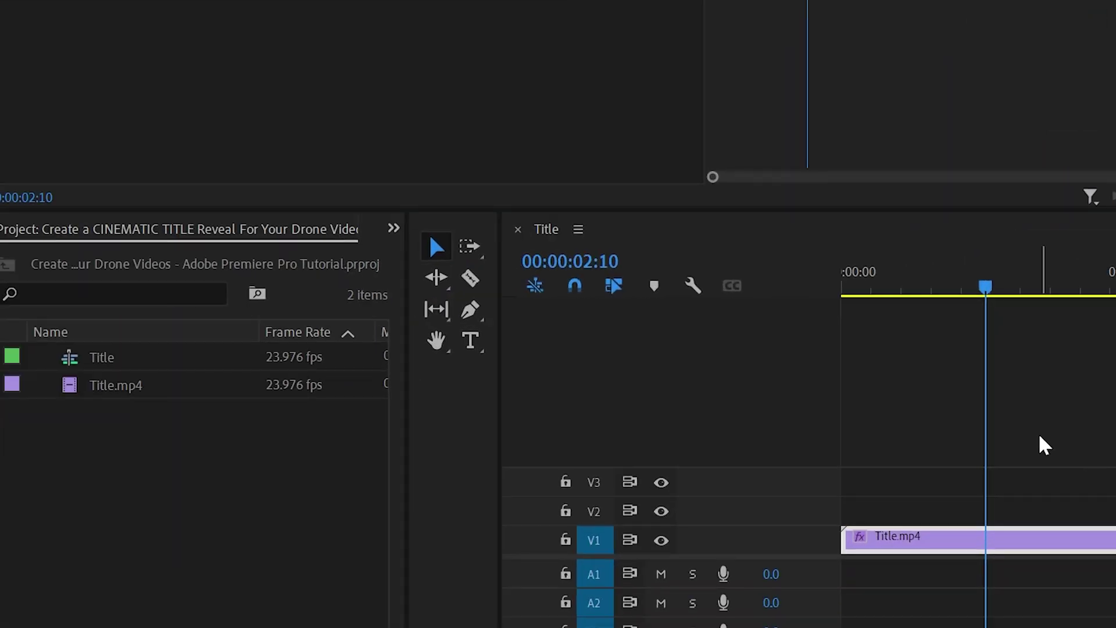
- Add a text overlay reading 'MY TITLE' on the video frame
{"action": "left_click", "coordinate": [473, 344]}
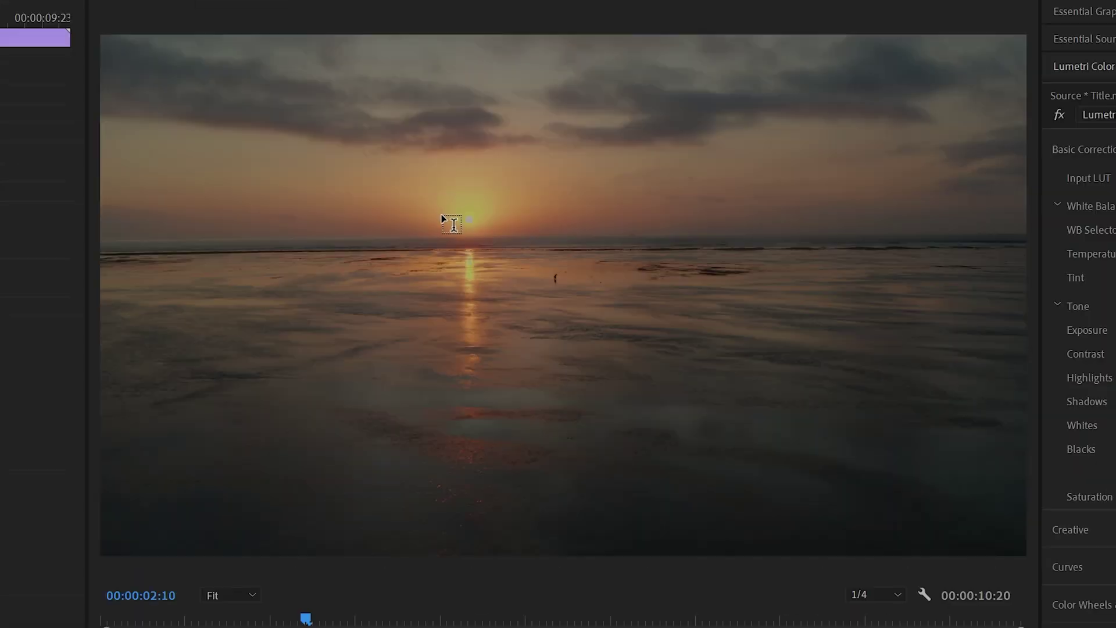
{"action": "left_click", "coordinate": [432, 268]}
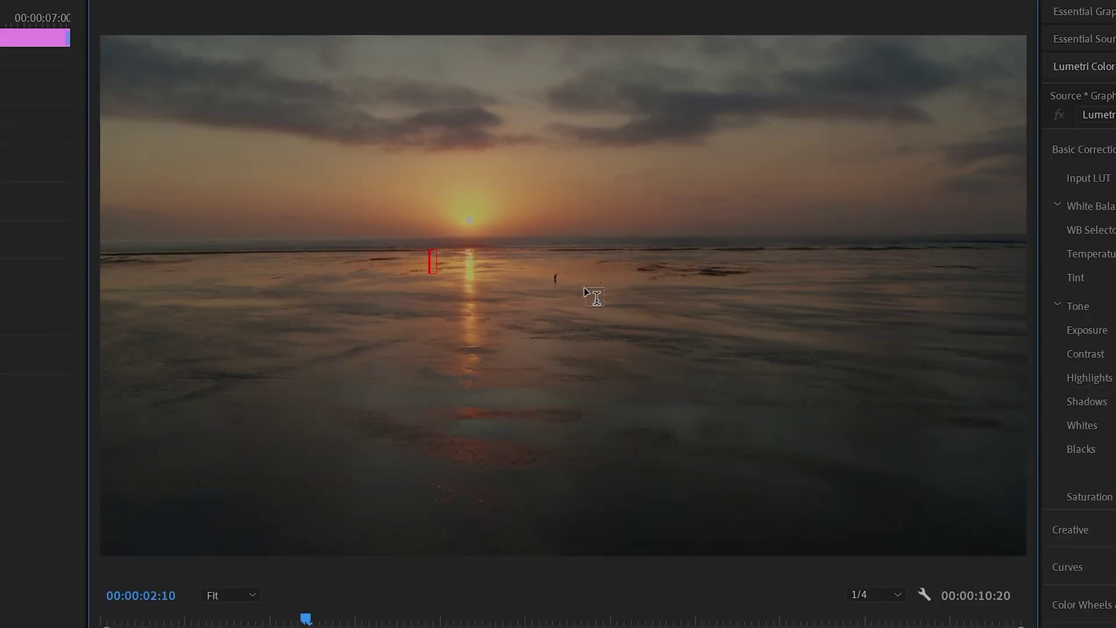
{"action": "type", "text": "MY TITLE"}
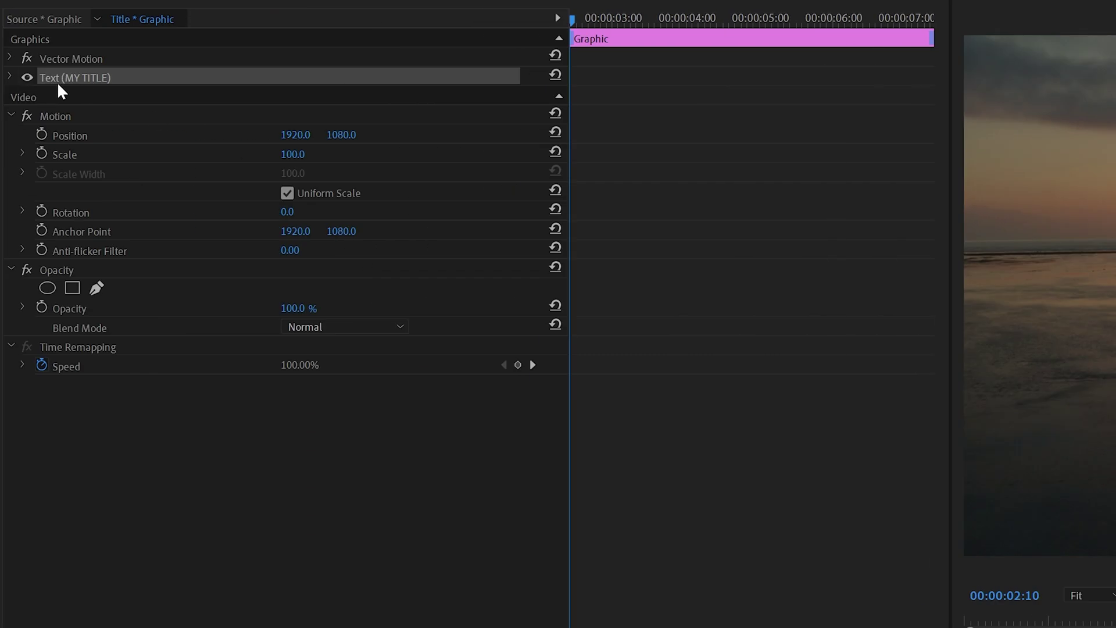
- Set the title font to Trueno UltraLight and enlarge it to size 305
{"action": "left_click", "coordinate": [10, 77]}
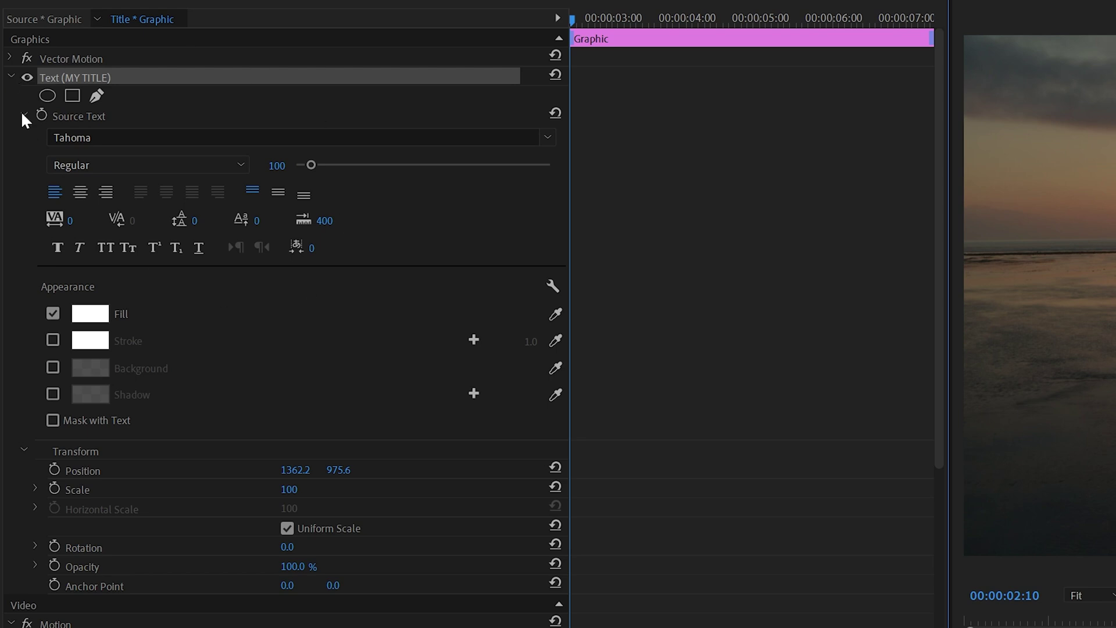
{"action": "left_click", "coordinate": [547, 137]}
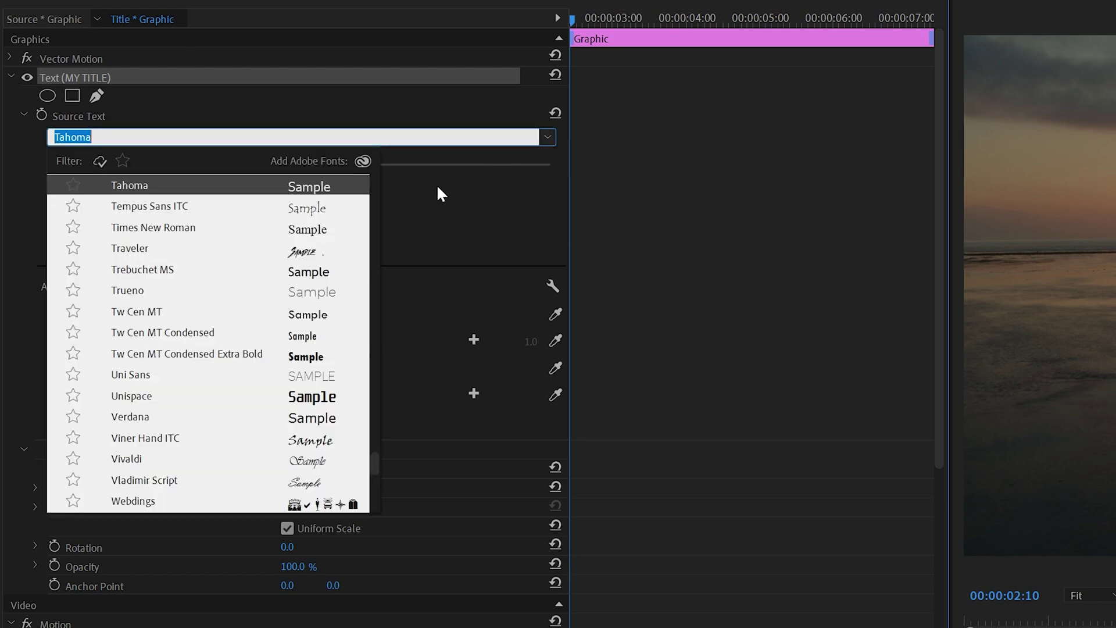
{"action": "left_click", "coordinate": [187, 291]}
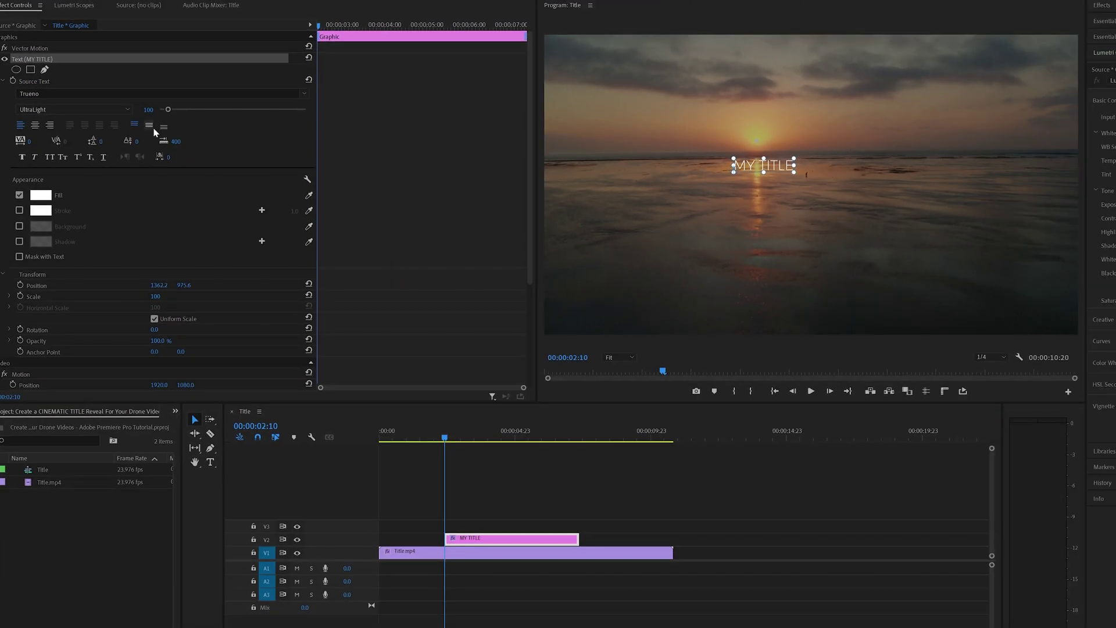
{"action": "left_click_drag", "start_coordinate": [301, 162], "coordinate": [326, 163]}
{"action": "left_click_drag", "start_coordinate": [183, 114], "coordinate": [187, 113]}
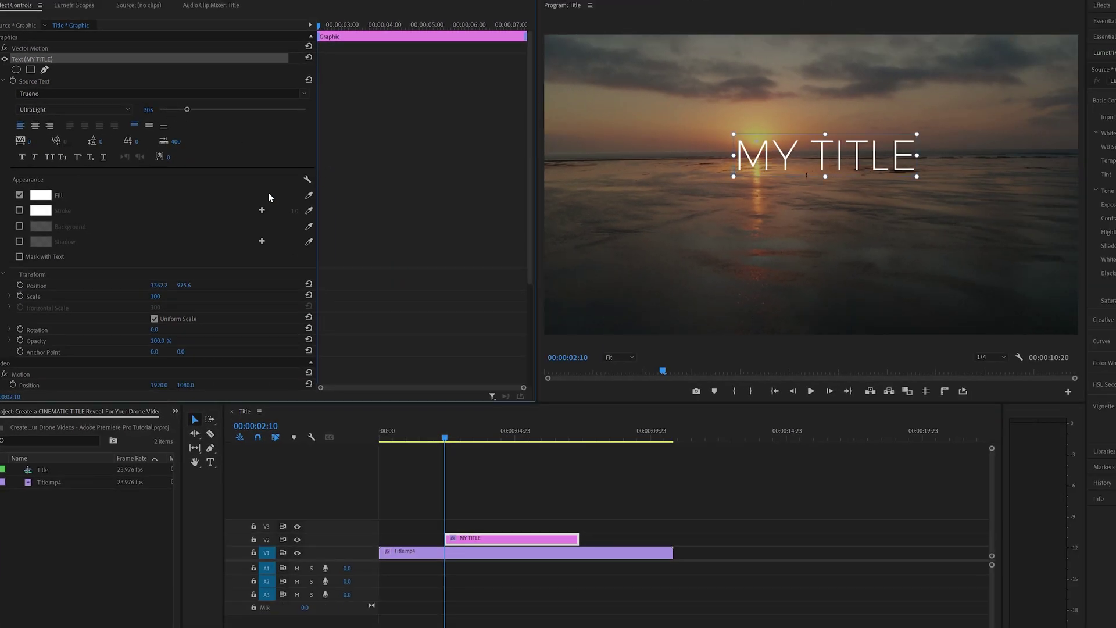
- Fill the title red, shift it slightly left, and select its timeline clip
{"action": "left_click", "coordinate": [42, 196]}
{"action": "left_click", "coordinate": [666, 275]}
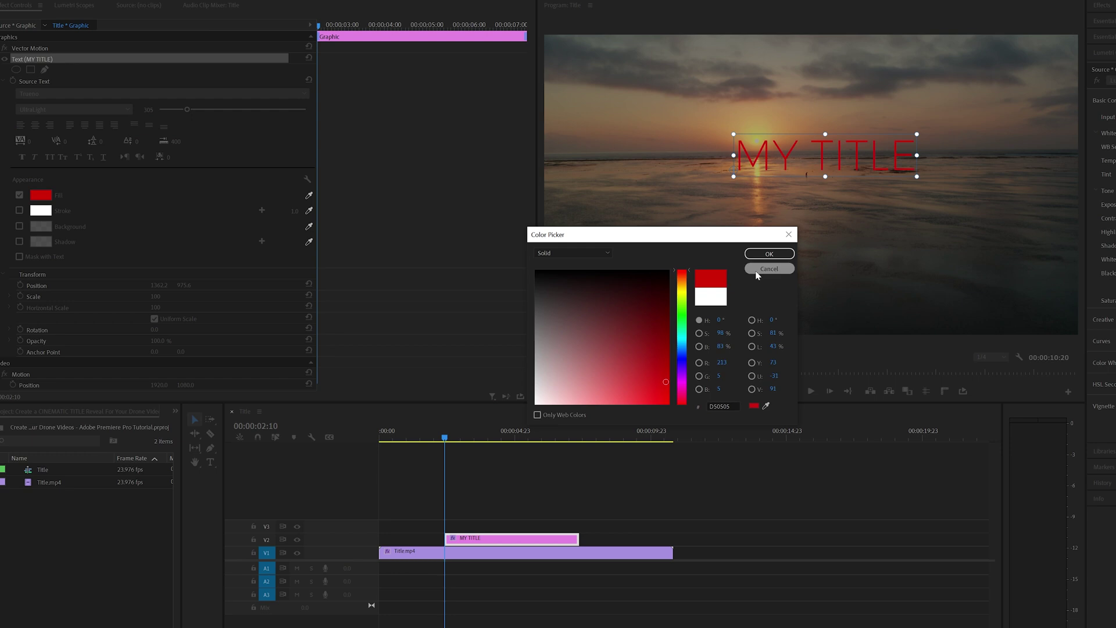
{"action": "left_click", "coordinate": [767, 255]}
{"action": "mouse_move", "coordinate": [811, 164]}
{"action": "left_mouse_down"}
{"action": "mouse_move", "coordinate": [784, 156]}
{"action": "mouse_move", "coordinate": [791, 166]}
{"action": "left_mouse_up"}
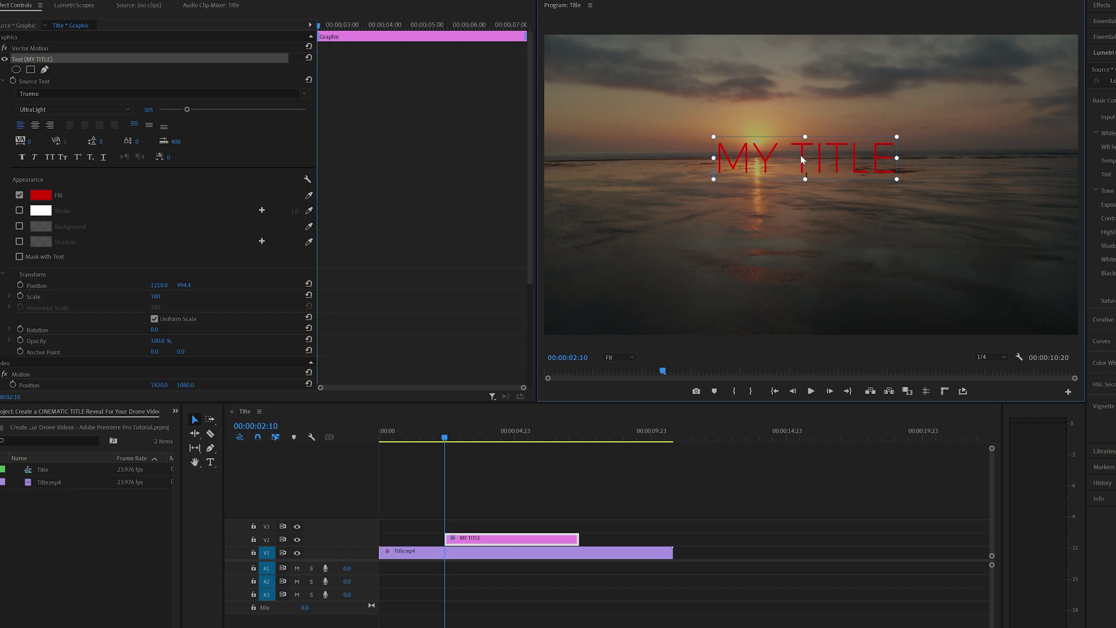
{"action": "left_click", "coordinate": [508, 540]}
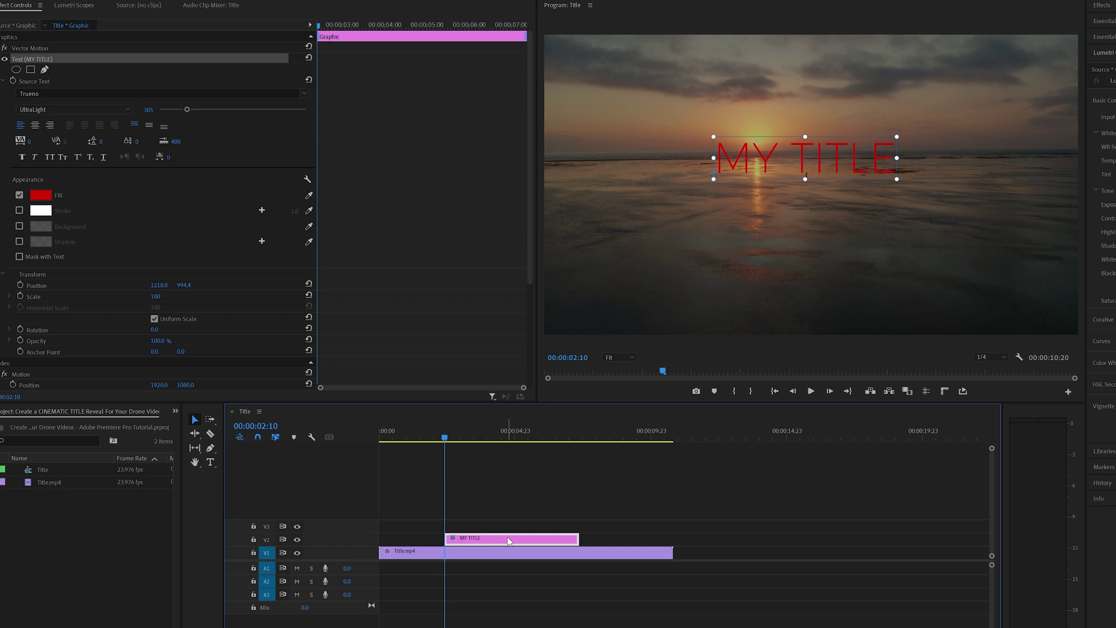
- Delete the MY TITLE clip and add a new text layer from Essential Graphics
{"action": "key", "text": "Delete"}
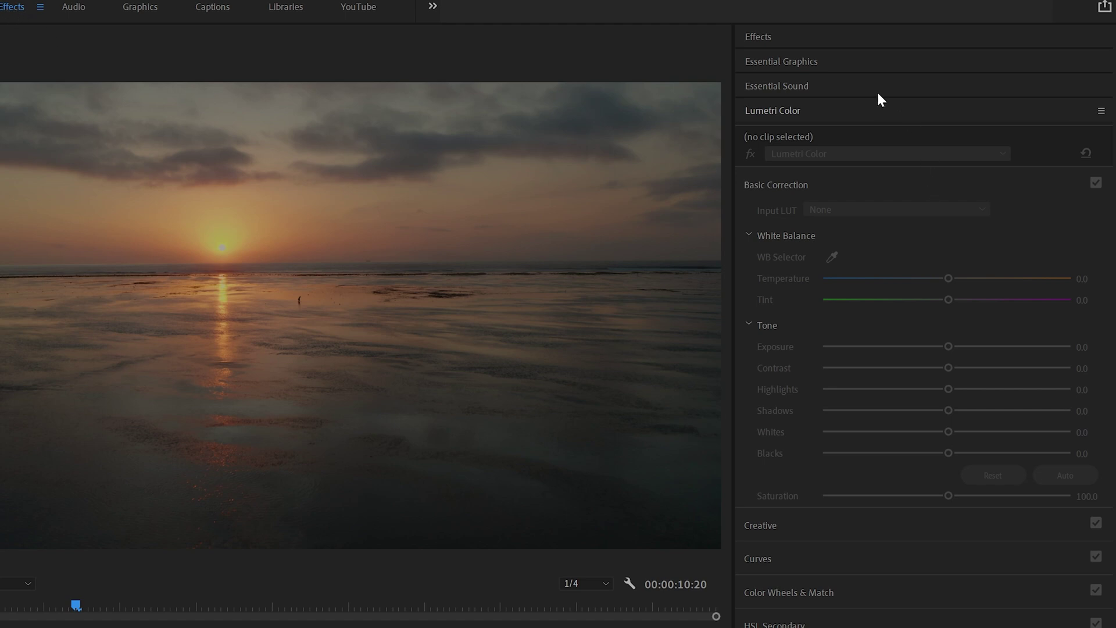
{"action": "left_click", "coordinate": [831, 61]}
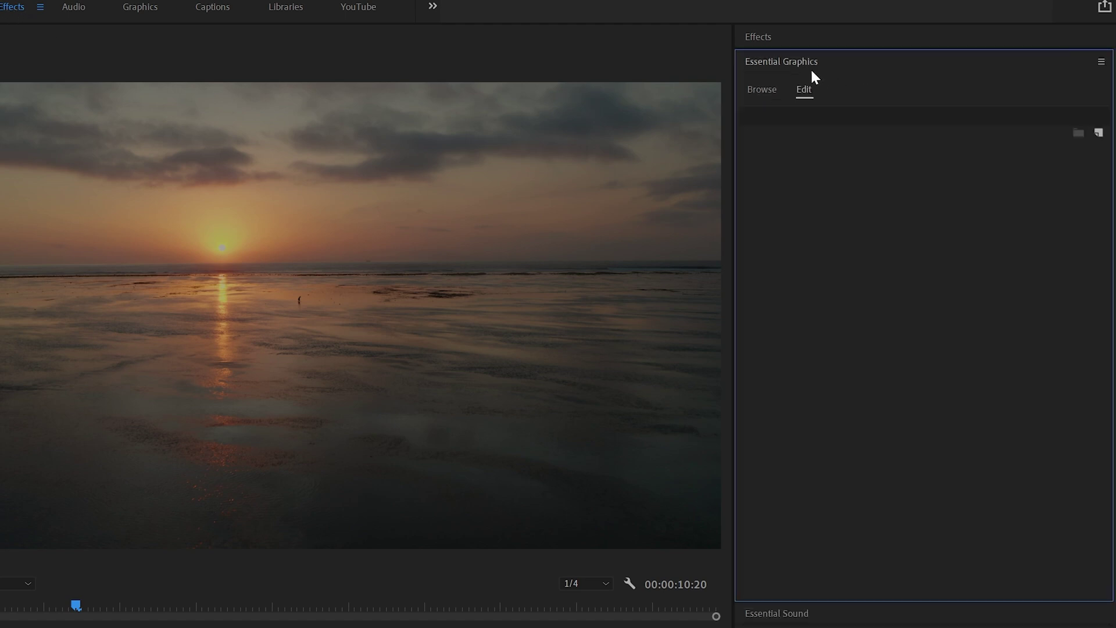
{"action": "left_click", "coordinate": [1098, 134]}
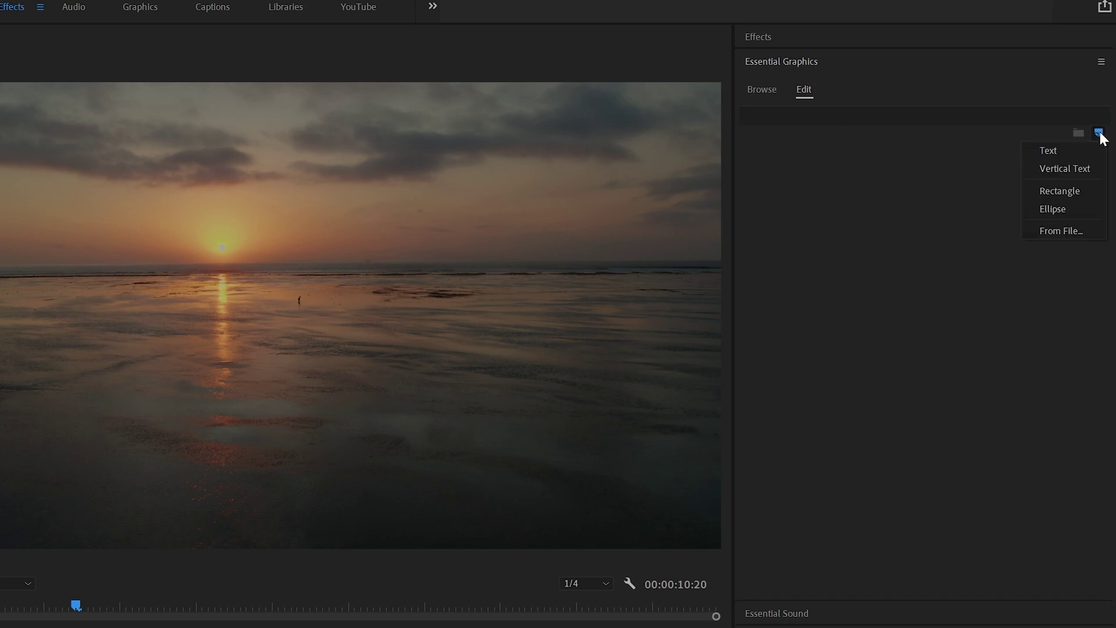
{"action": "left_click", "coordinate": [1065, 151]}
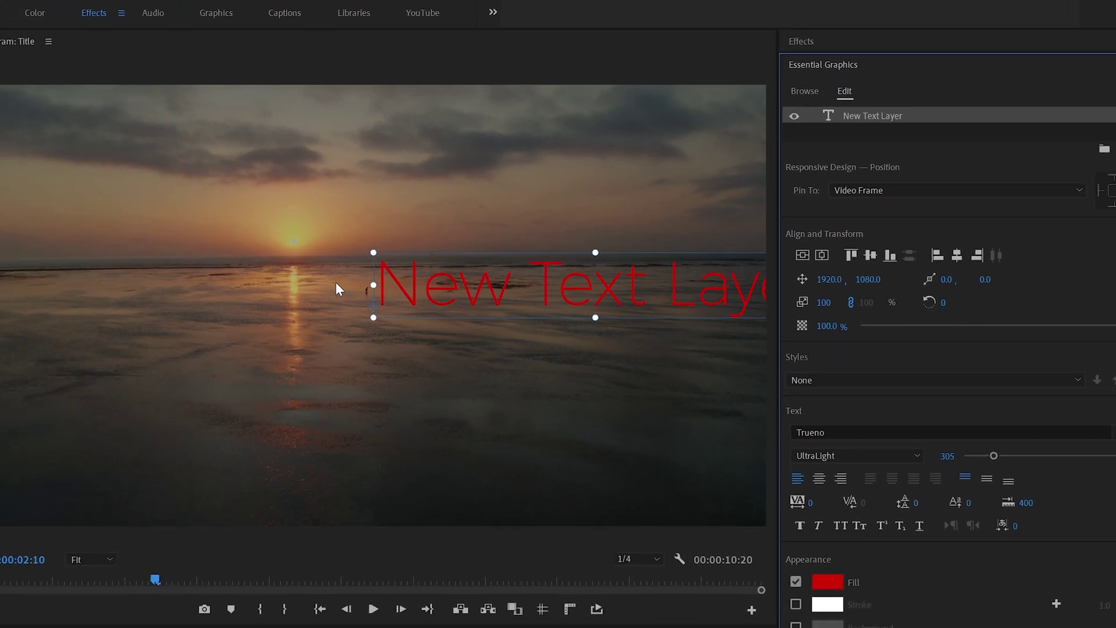
- Centre New Text Layer vertically and horizontally, then add a second text layer moved up-left
{"action": "left_click", "coordinate": [872, 256]}
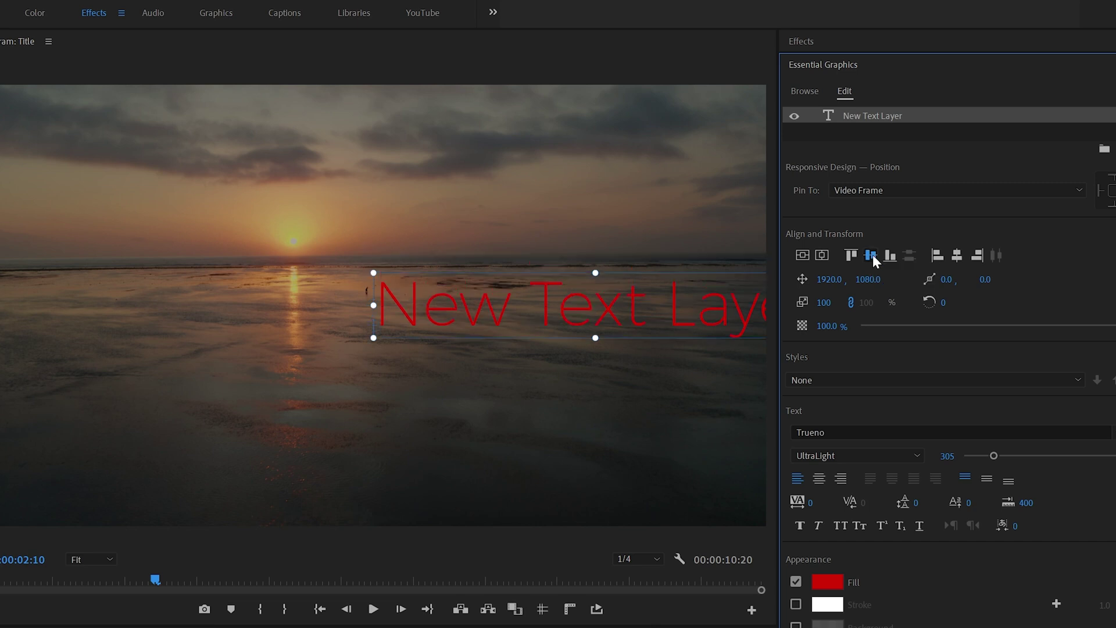
{"action": "left_click", "coordinate": [956, 257]}
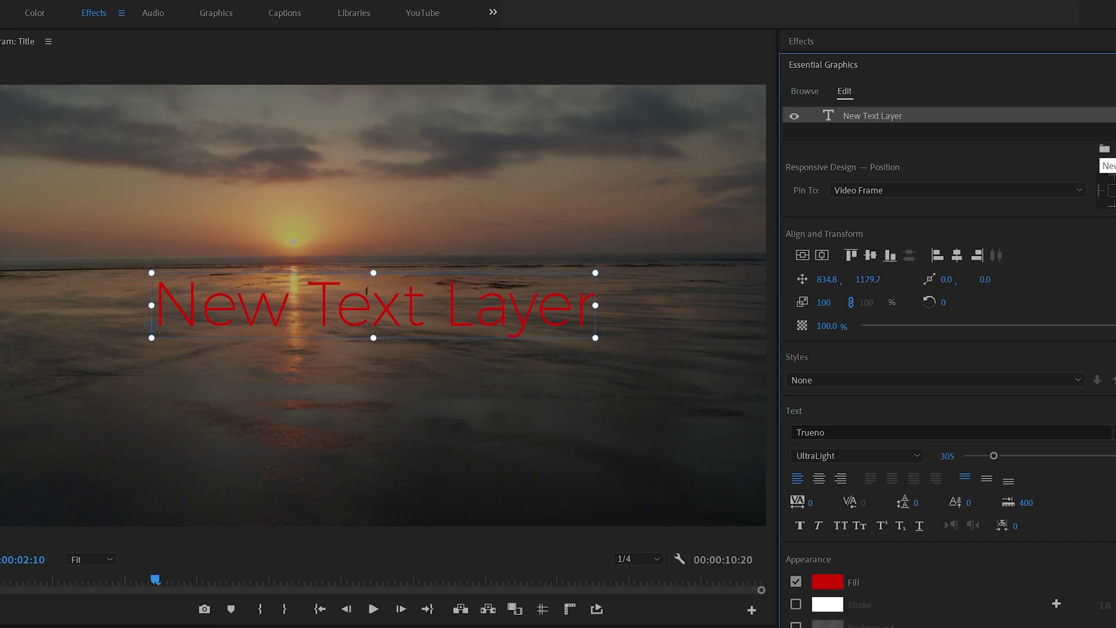
{"action": "left_click", "coordinate": [1104, 148]}
{"action": "left_click", "coordinate": [1070, 163]}
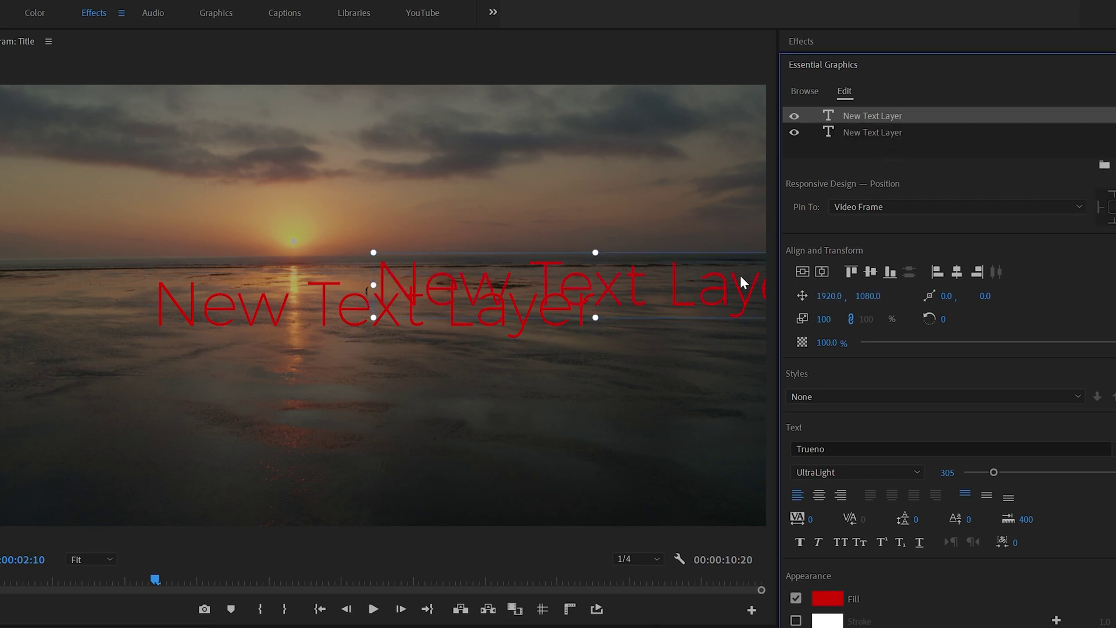
{"action": "left_click_drag", "start_coordinate": [712, 296], "coordinate": [471, 214]}
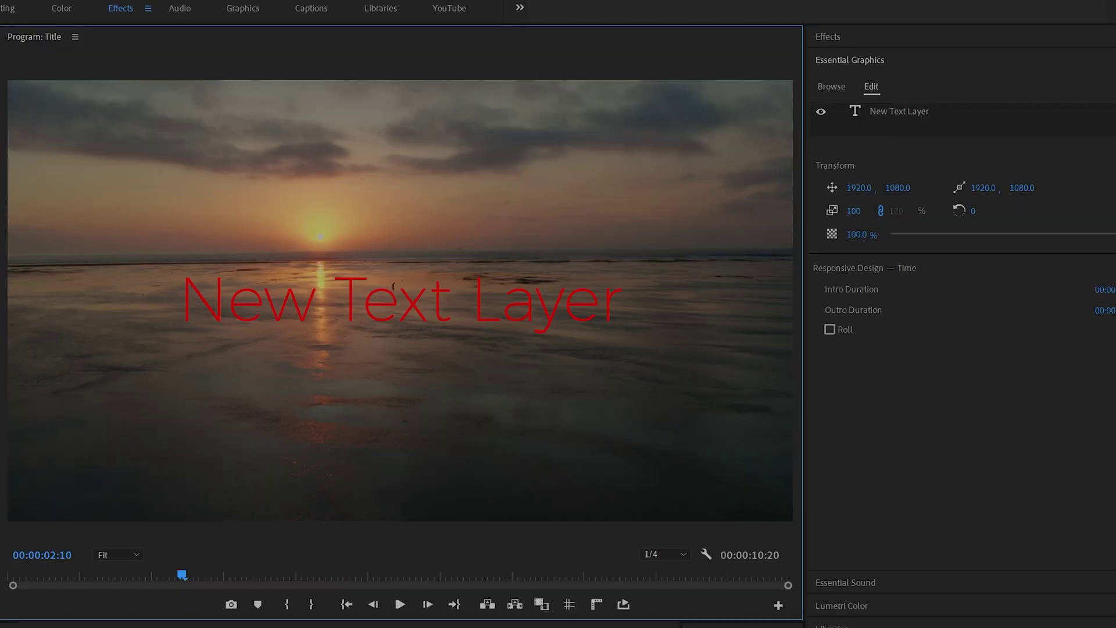
- Replace the placeholder text with 'MY VIDEO TITLE', keeping the red fill
{"action": "left_click", "coordinate": [989, 133]}
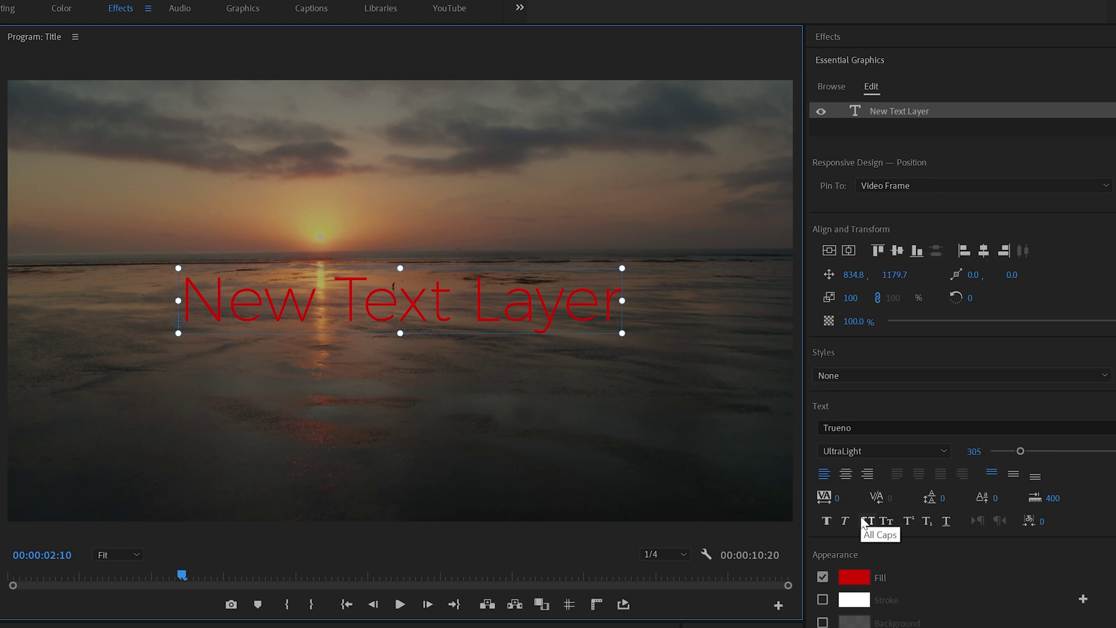
{"action": "double_click", "coordinate": [311, 303]}
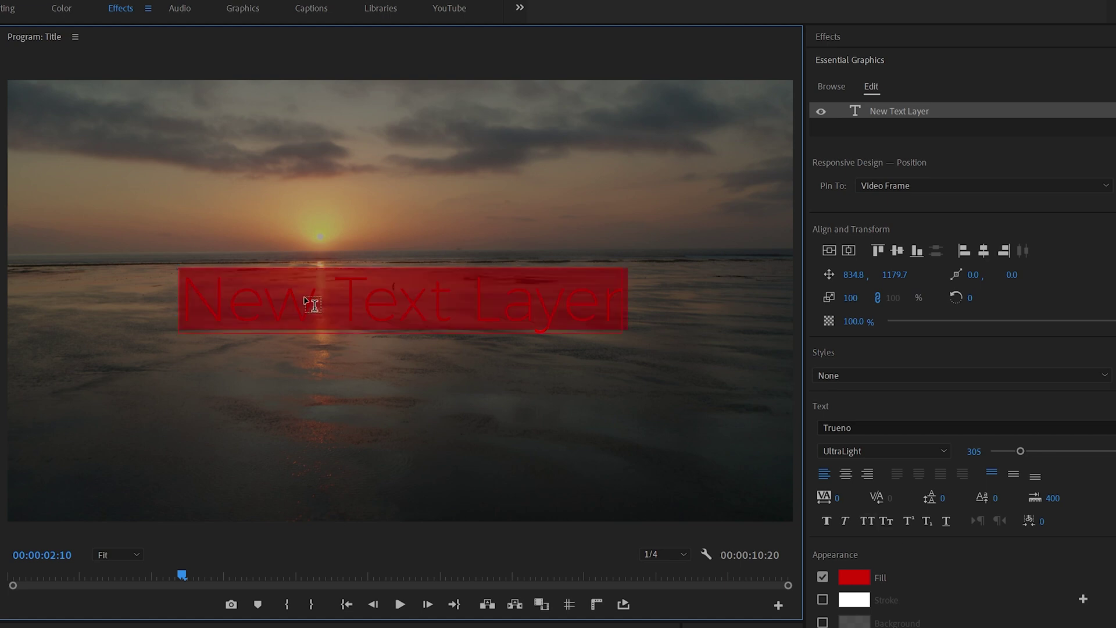
{"action": "type", "text": "MY VIDEO TITLE"}
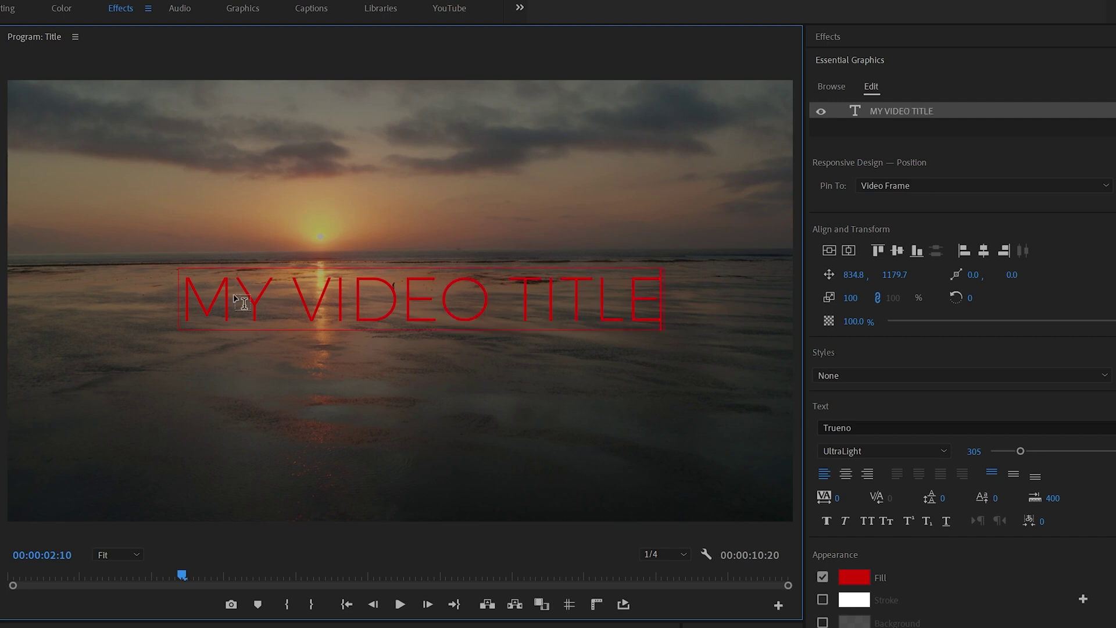
{"action": "left_click", "coordinate": [853, 577]}
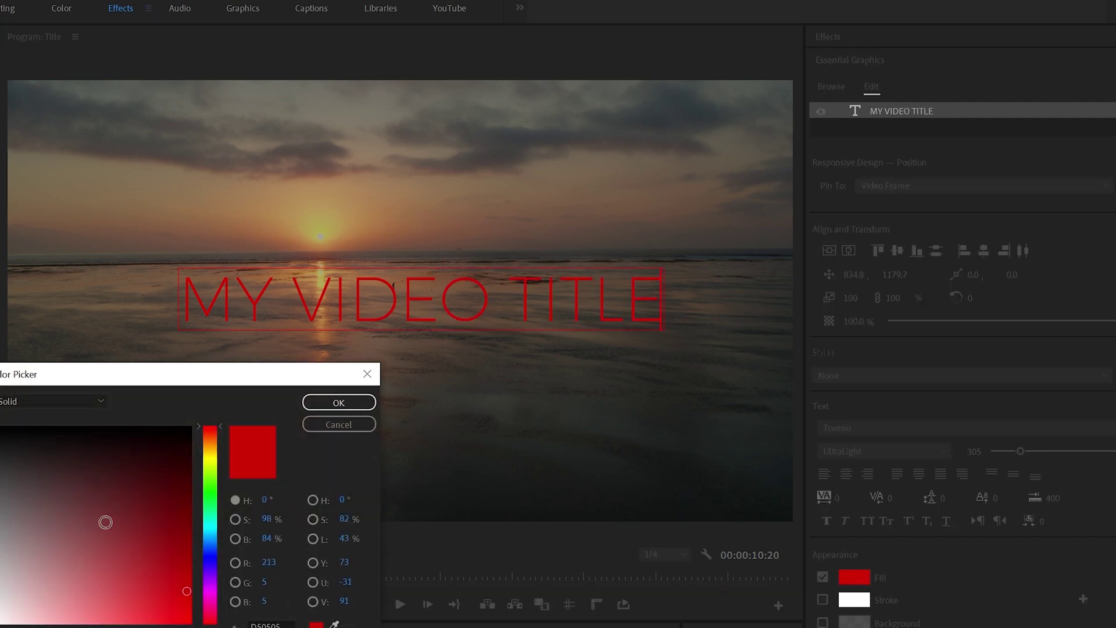
{"action": "left_click", "coordinate": [366, 401]}
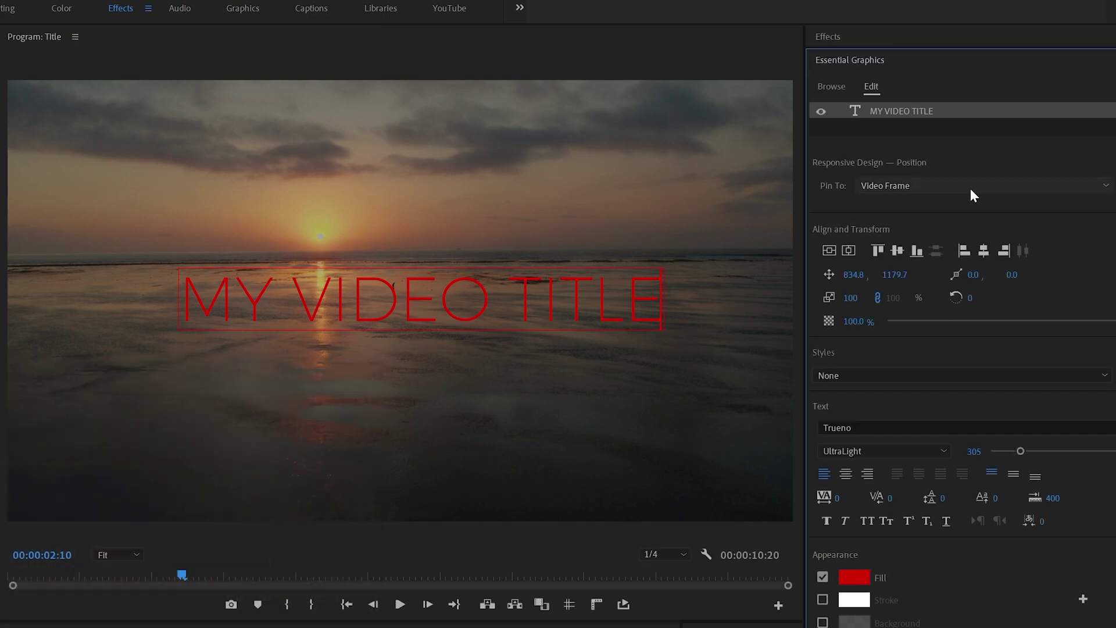
- Set all of the title text to Montserrat Bold
{"action": "left_click", "coordinate": [877, 426]}
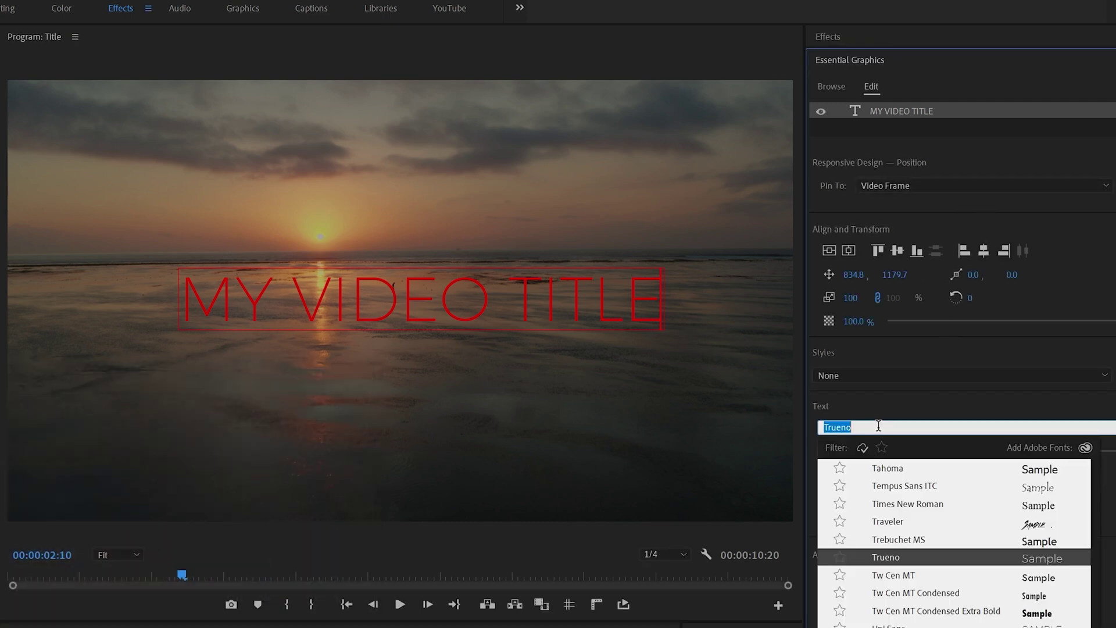
{"action": "type", "text": "mont"}
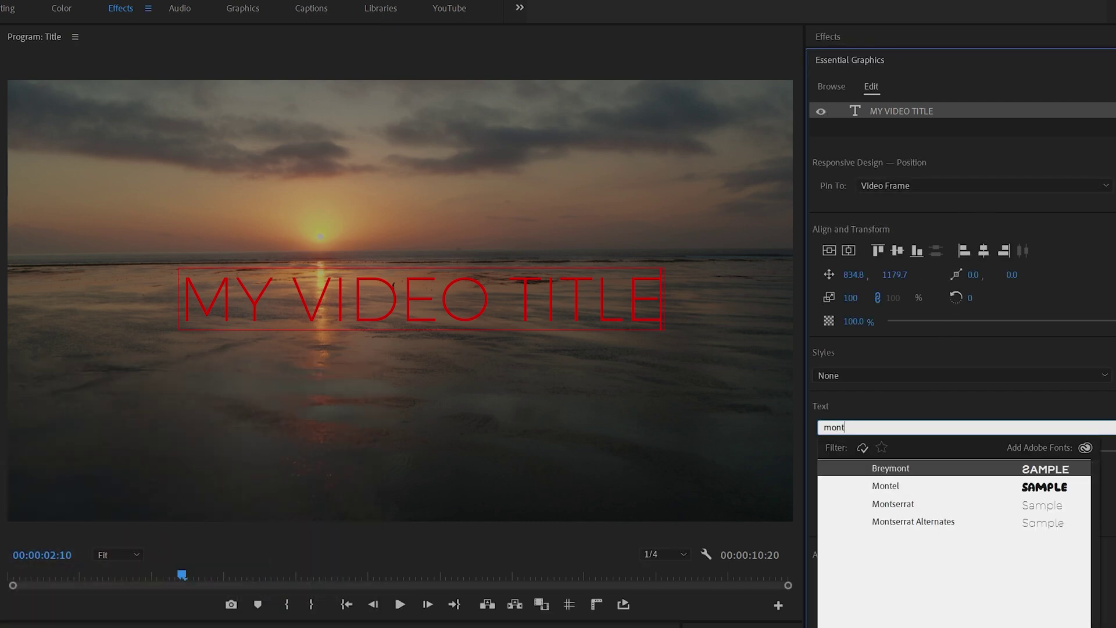
{"action": "left_click", "coordinate": [898, 505]}
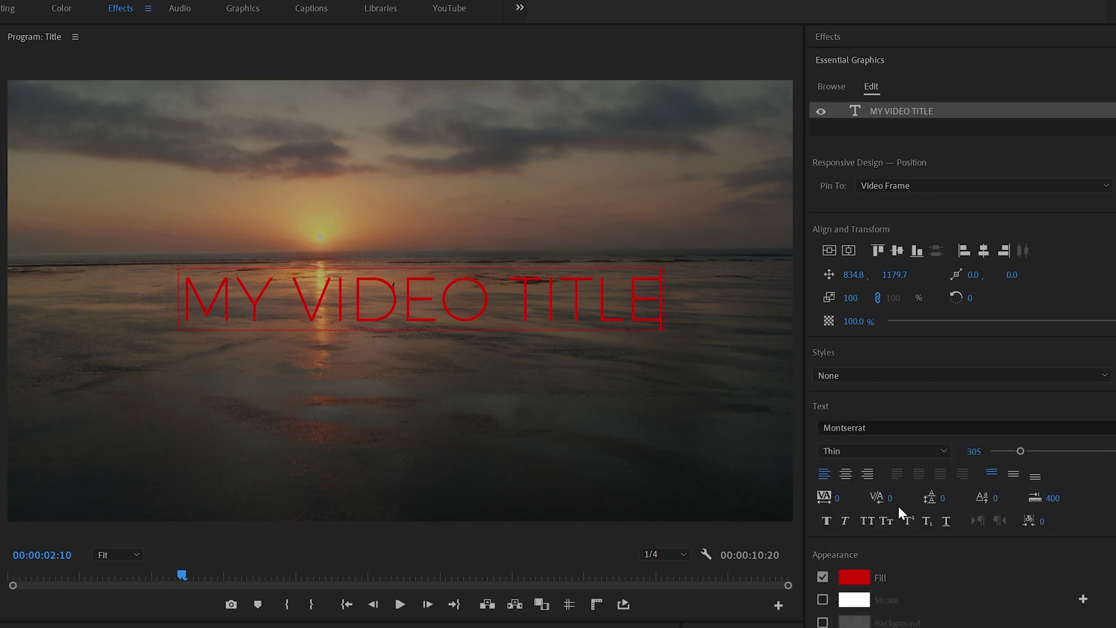
{"action": "left_click", "coordinate": [884, 451]}
{"action": "left_click", "coordinate": [843, 620]}
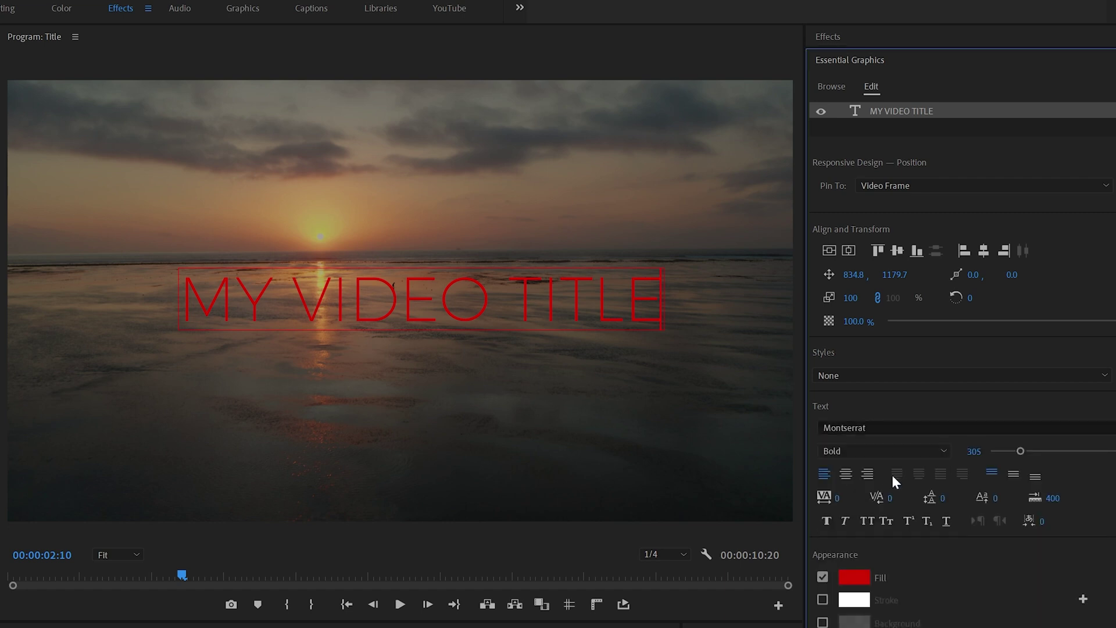
{"action": "left_click_drag", "start_coordinate": [204, 306], "coordinate": [767, 319]}
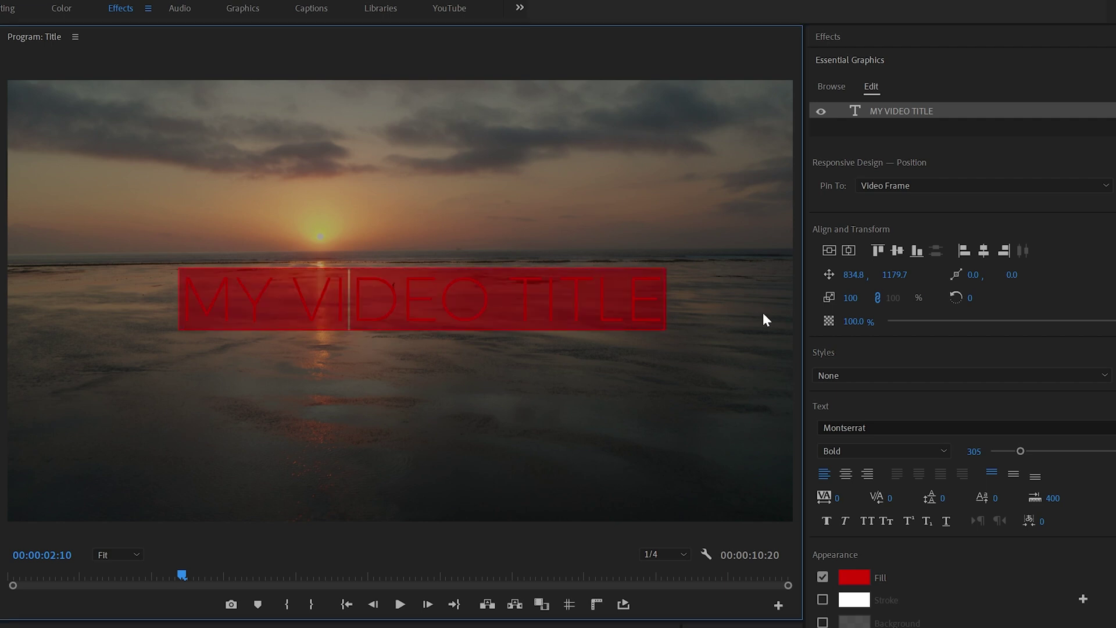
{"action": "left_click", "coordinate": [849, 427]}
{"action": "type", "text": "mont"}
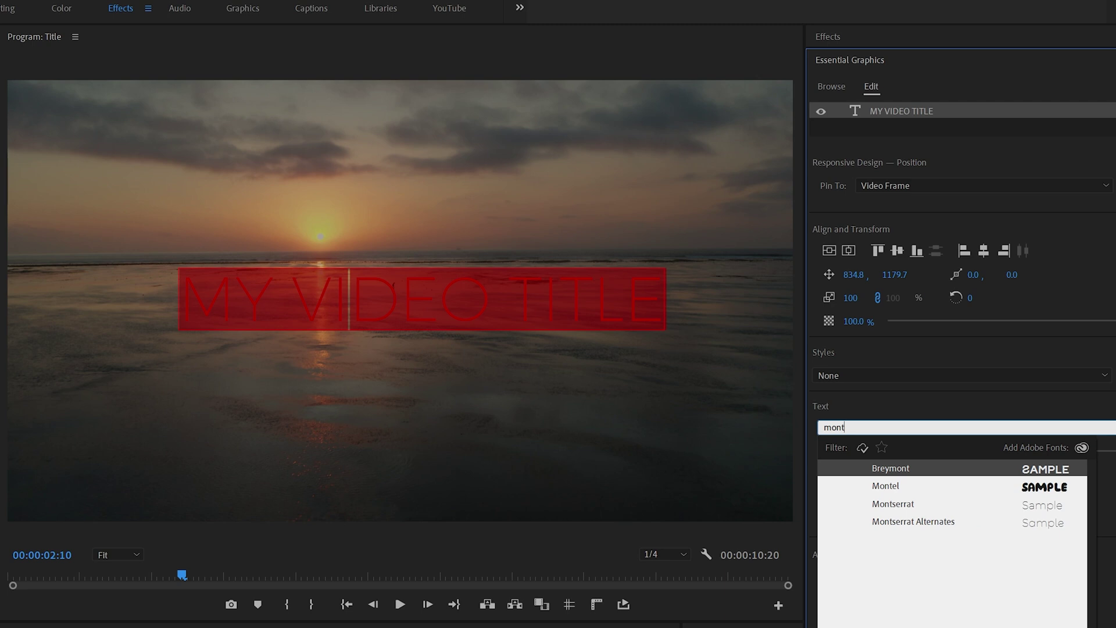
{"action": "left_click", "coordinate": [909, 494]}
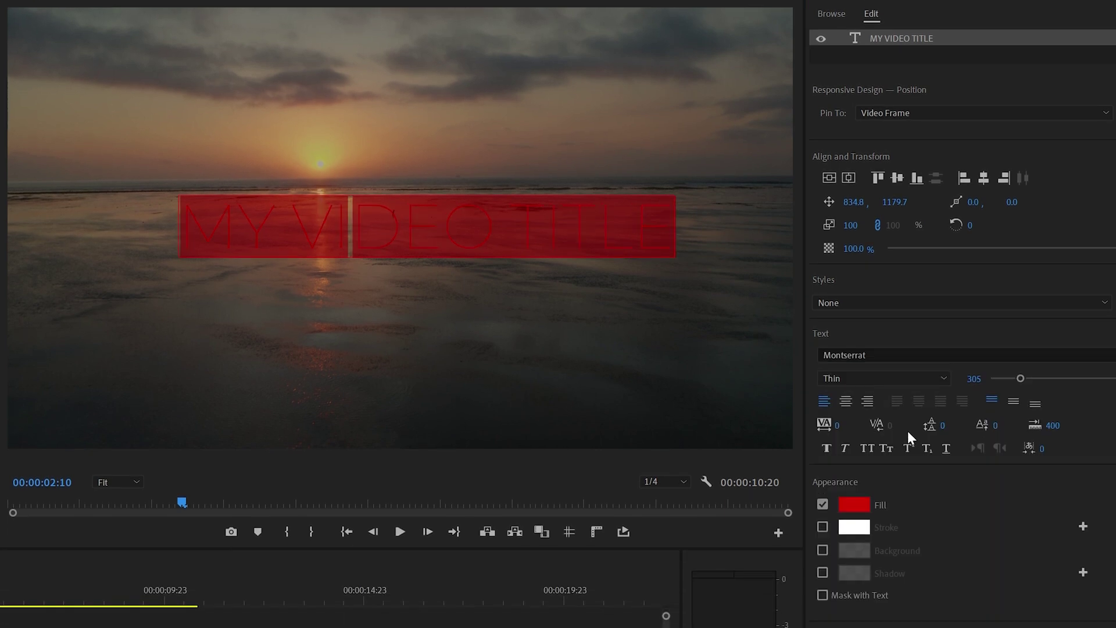
{"action": "left_click", "coordinate": [867, 381]}
{"action": "left_click", "coordinate": [860, 599]}
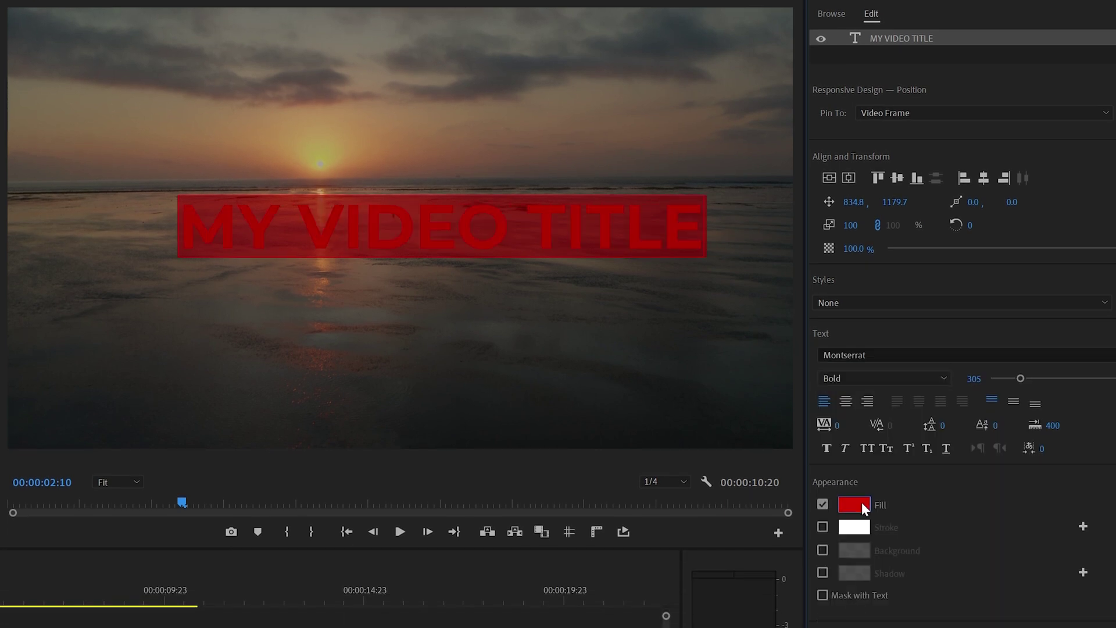
- Make the title fill white and add a drop shadow
{"action": "left_click", "coordinate": [849, 506]}
{"action": "left_click", "coordinate": [7, 359]}
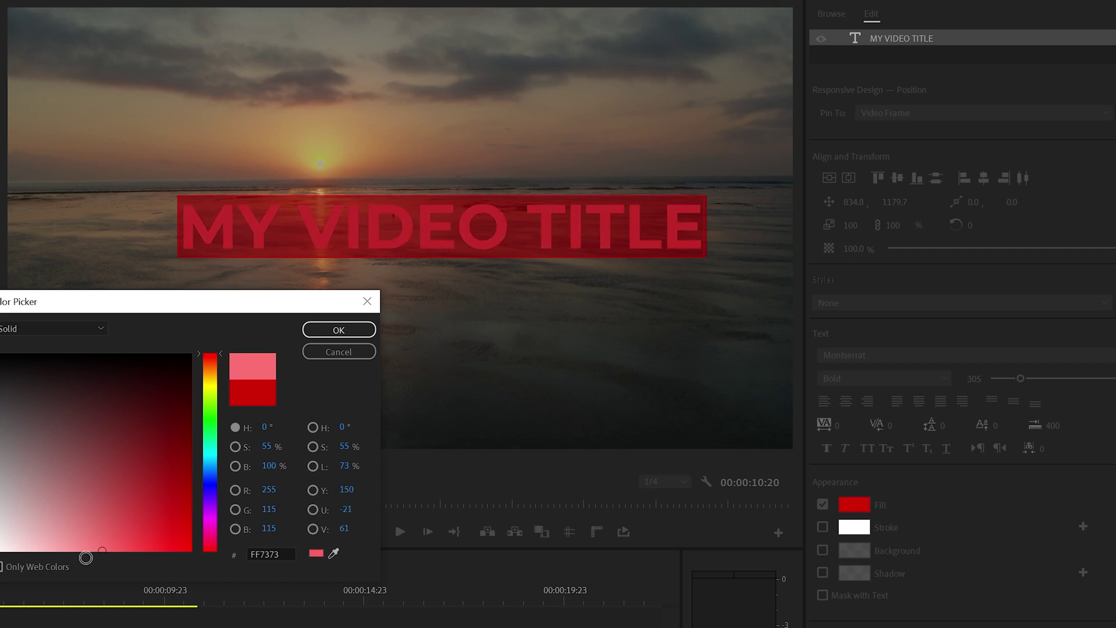
{"action": "left_click", "coordinate": [314, 333]}
{"action": "left_click", "coordinate": [822, 573]}
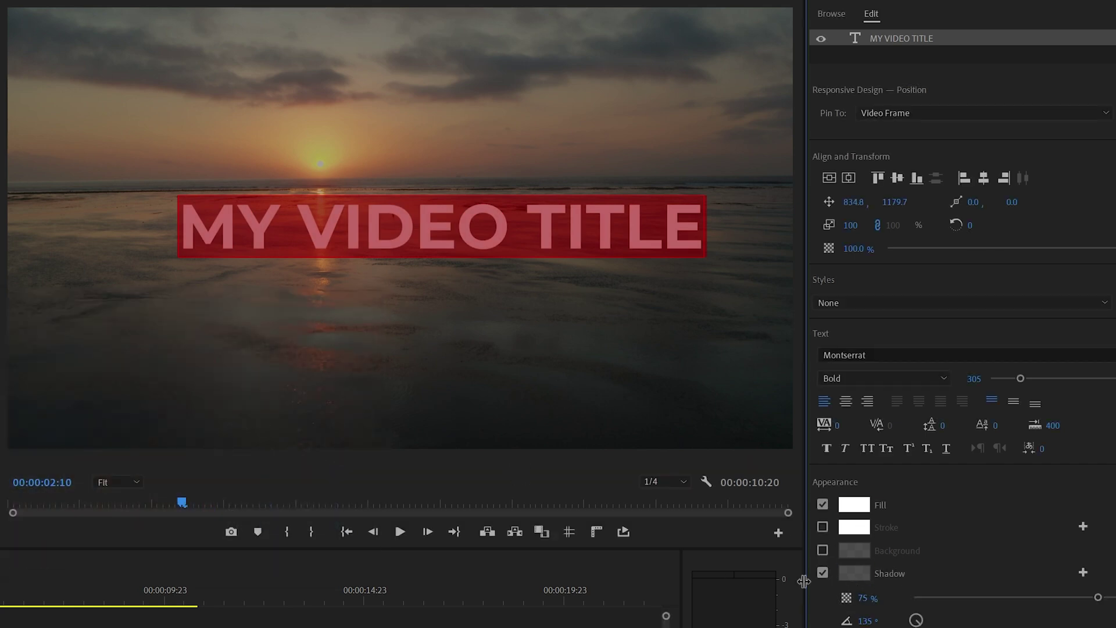
{"action": "key", "text": "Escape"}
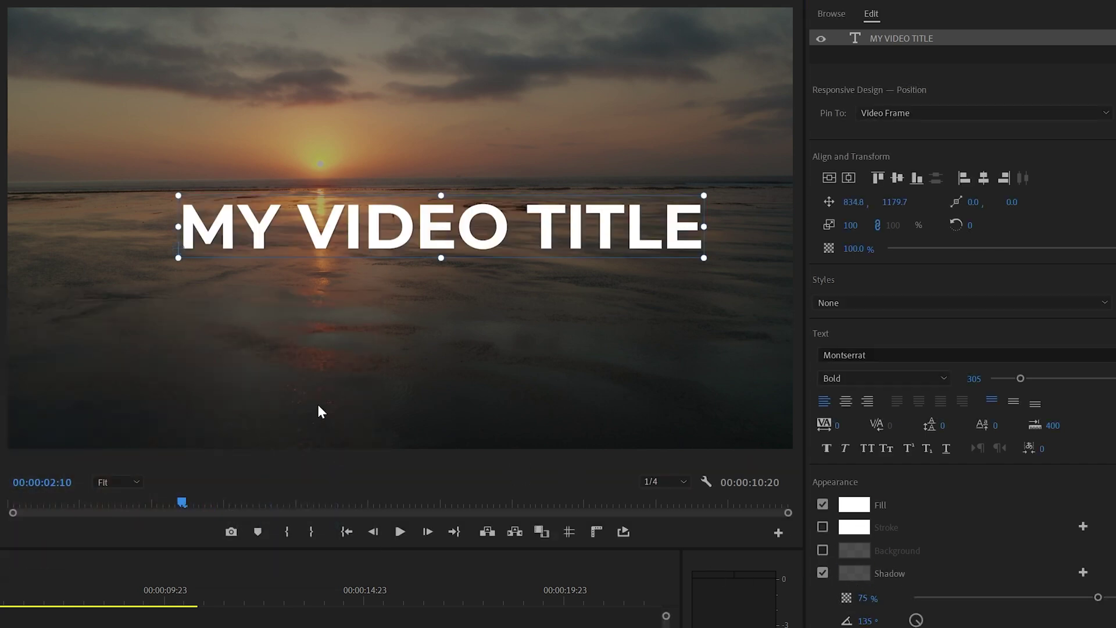
- Centre the MY VIDEO TITLE layer horizontally and vertically in the frame
{"action": "left_click", "coordinate": [379, 362]}
{"action": "left_click", "coordinate": [376, 241]}
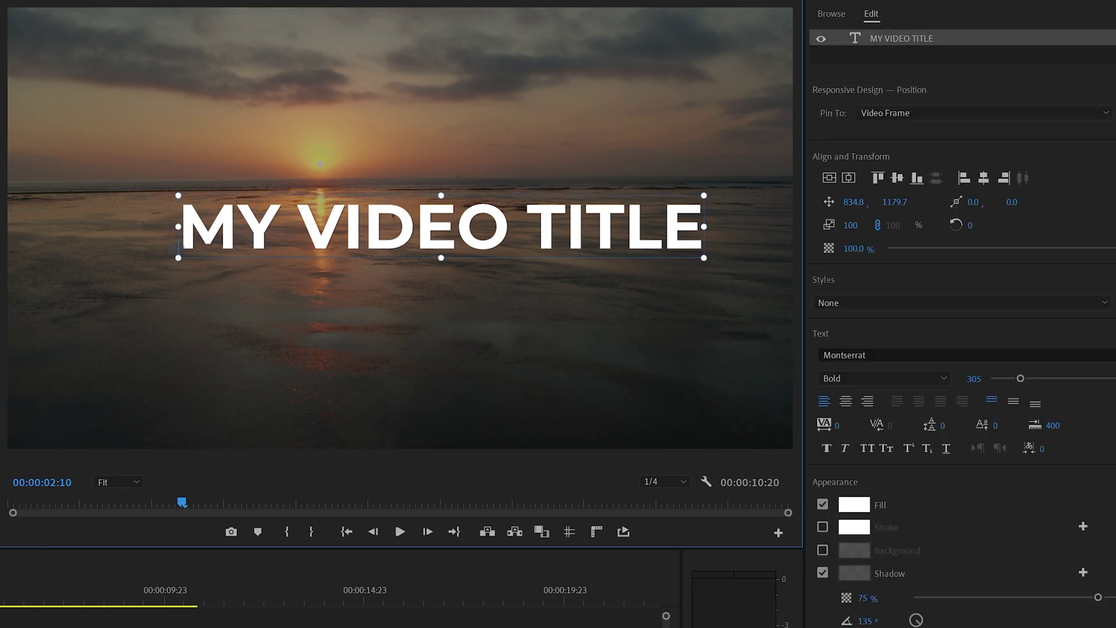
{"action": "left_click", "coordinate": [984, 179]}
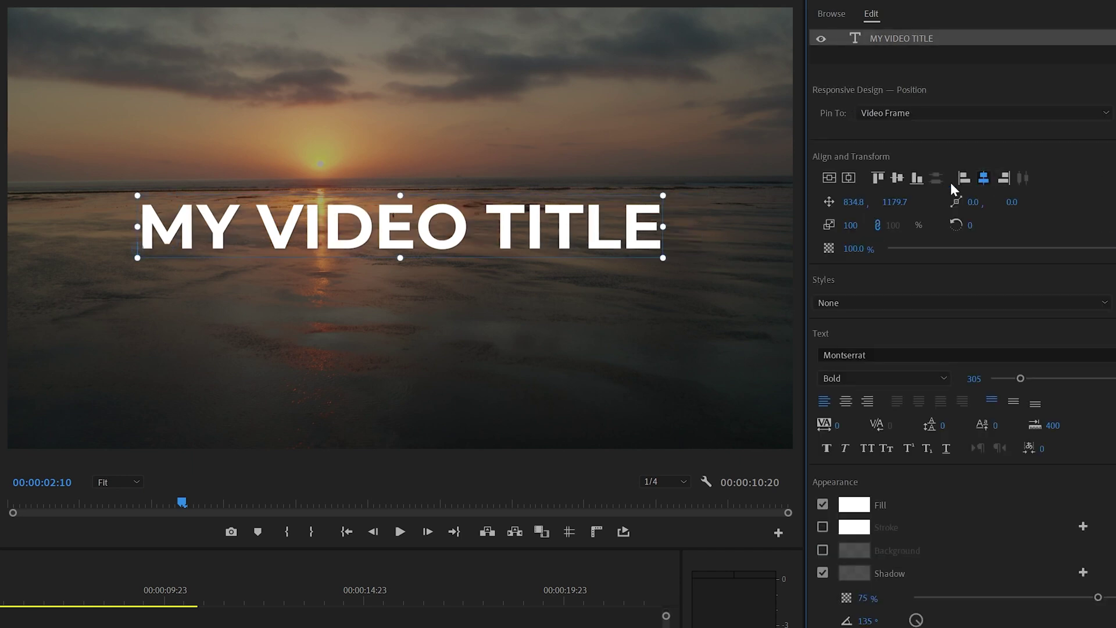
{"action": "left_click", "coordinate": [899, 179]}
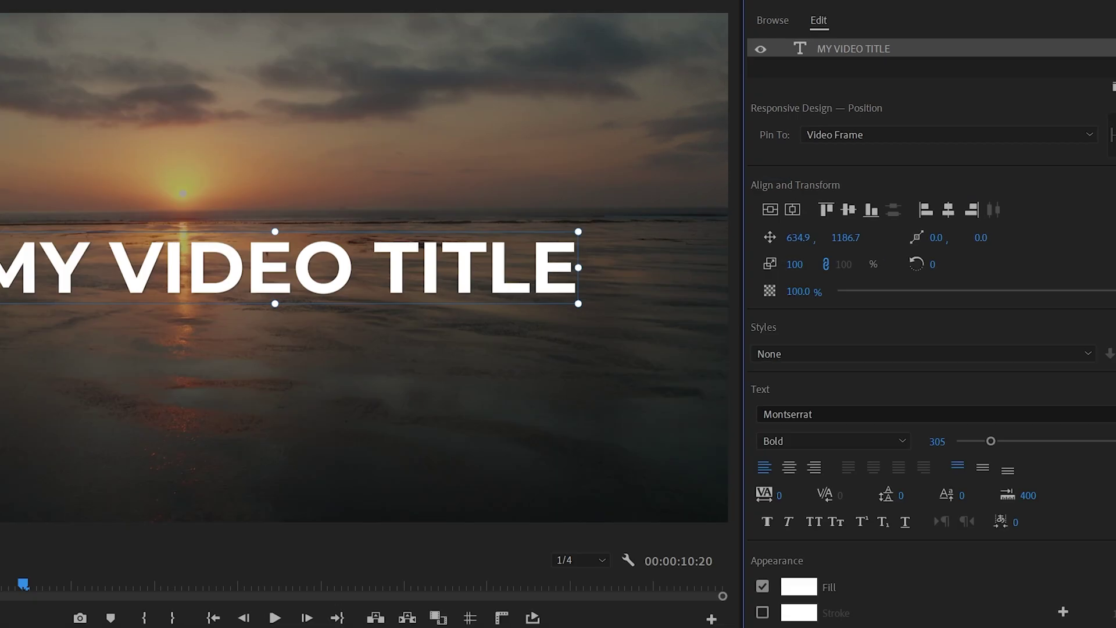
{"action": "left_click", "coordinate": [1115, 70]}
- Add a new text layer below the title reading 'DRONE FOOTAGE'
{"action": "left_click", "coordinate": [1115, 92]}
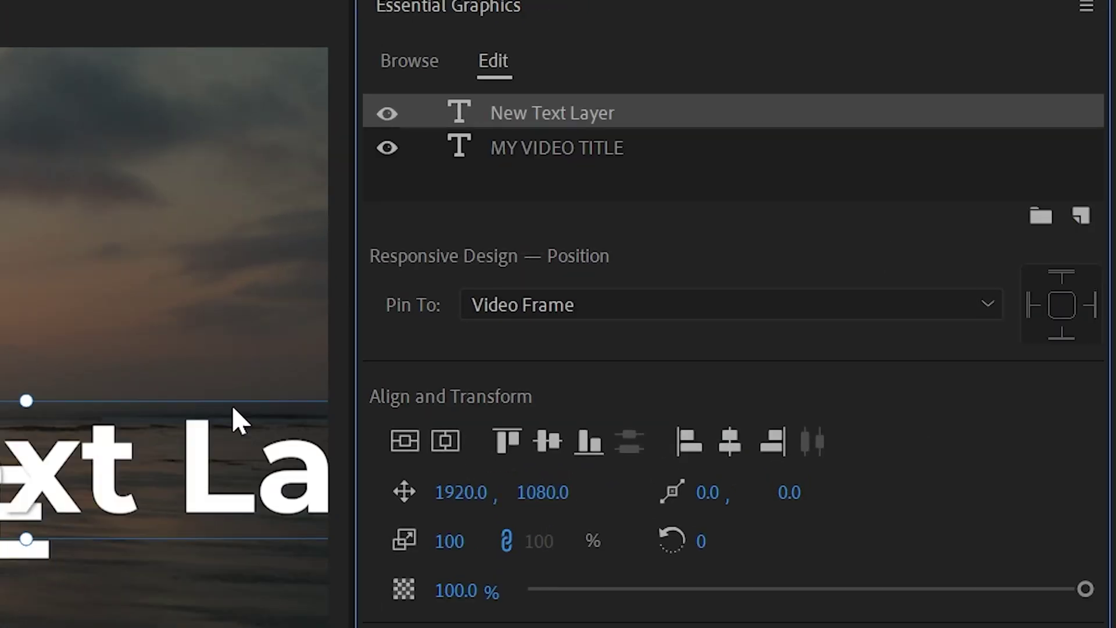
{"action": "left_click_drag", "start_coordinate": [491, 324], "coordinate": [413, 363]}
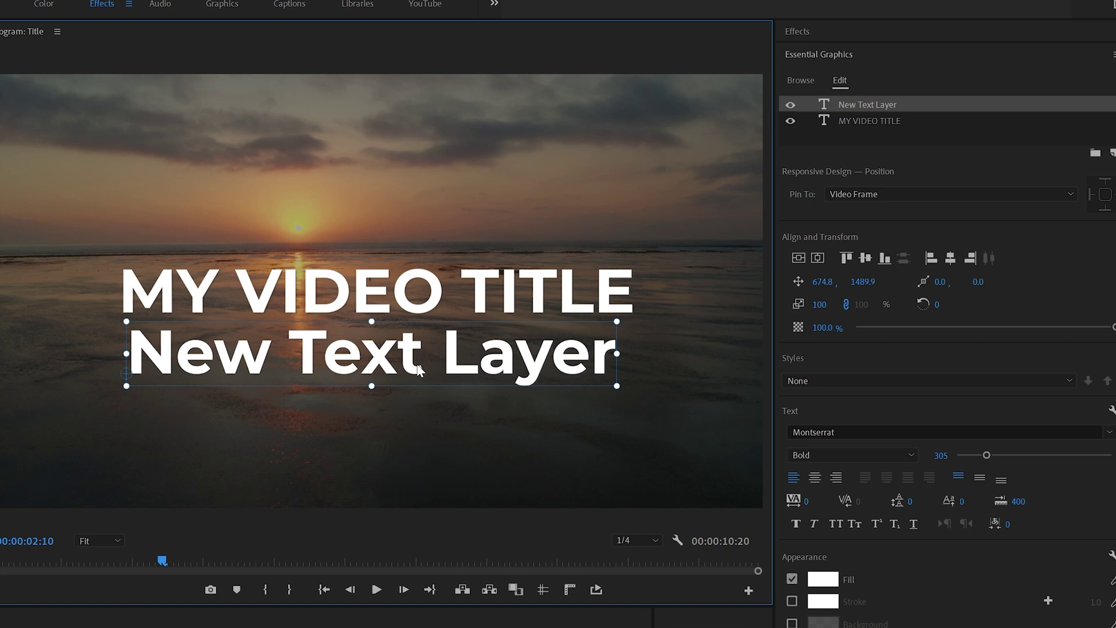
{"action": "double_click", "coordinate": [158, 356]}
{"action": "type", "text": "DRONE FOOTAGE"}
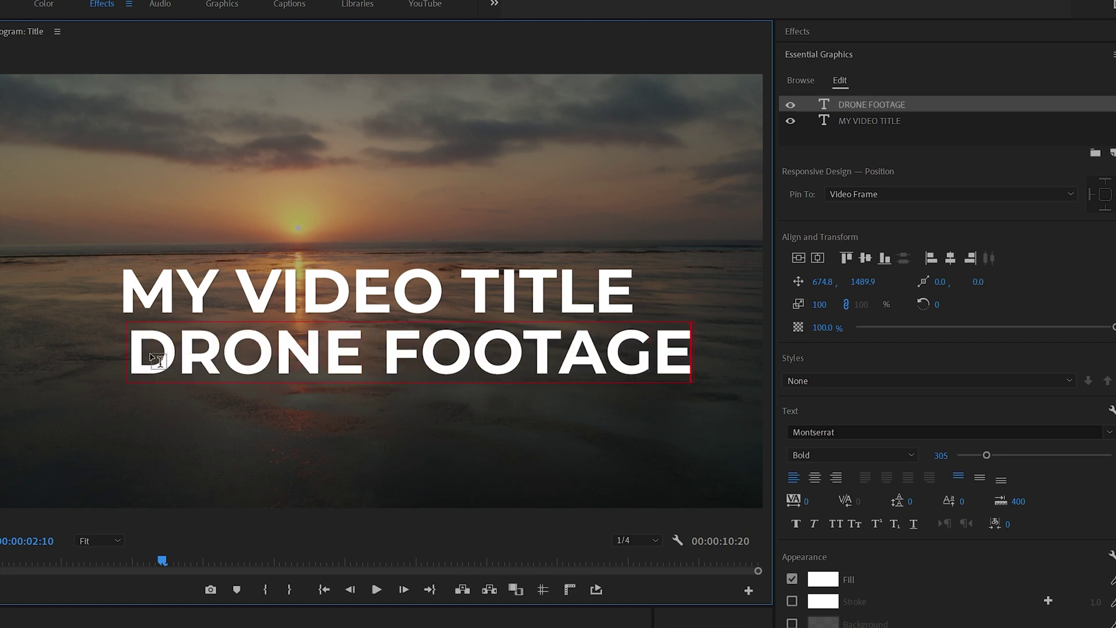
- Set DRONE FOOTAGE to Light weight and shrink it from size 305 to 95
{"action": "left_click_drag", "start_coordinate": [129, 354], "coordinate": [695, 365]}
{"action": "left_click", "coordinate": [859, 456]}
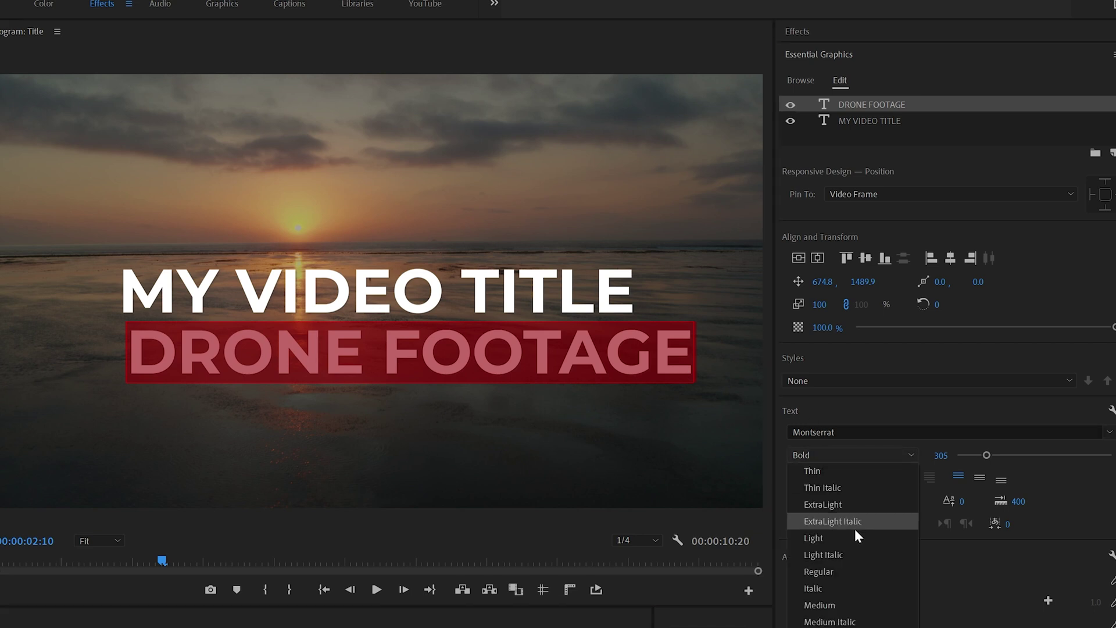
{"action": "left_click", "coordinate": [828, 540]}
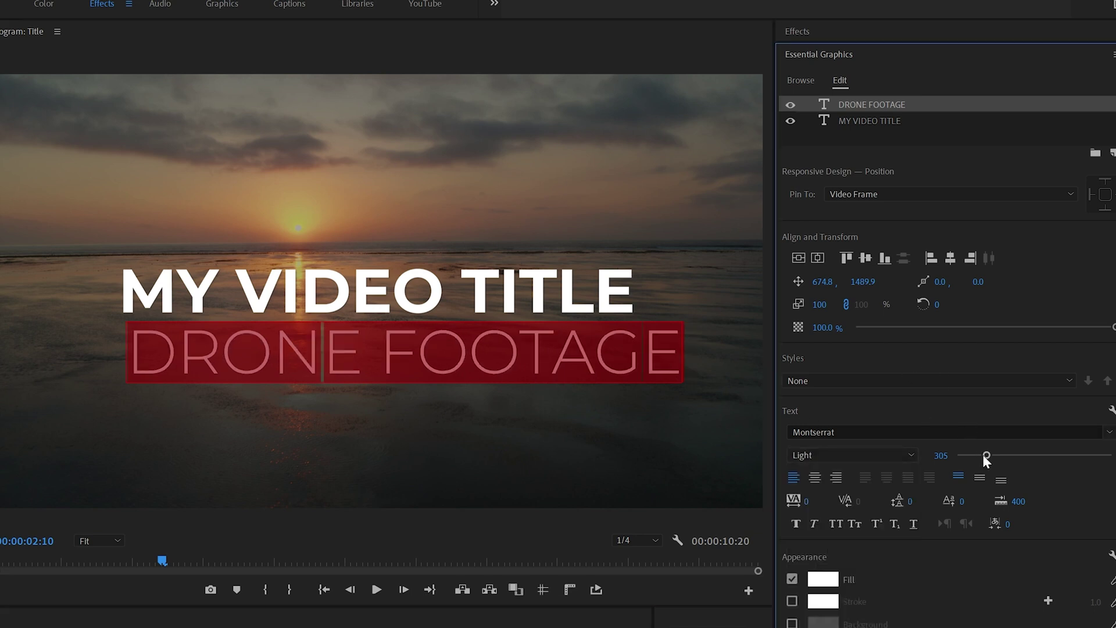
{"action": "left_click_drag", "start_coordinate": [986, 455], "coordinate": [965, 455]}
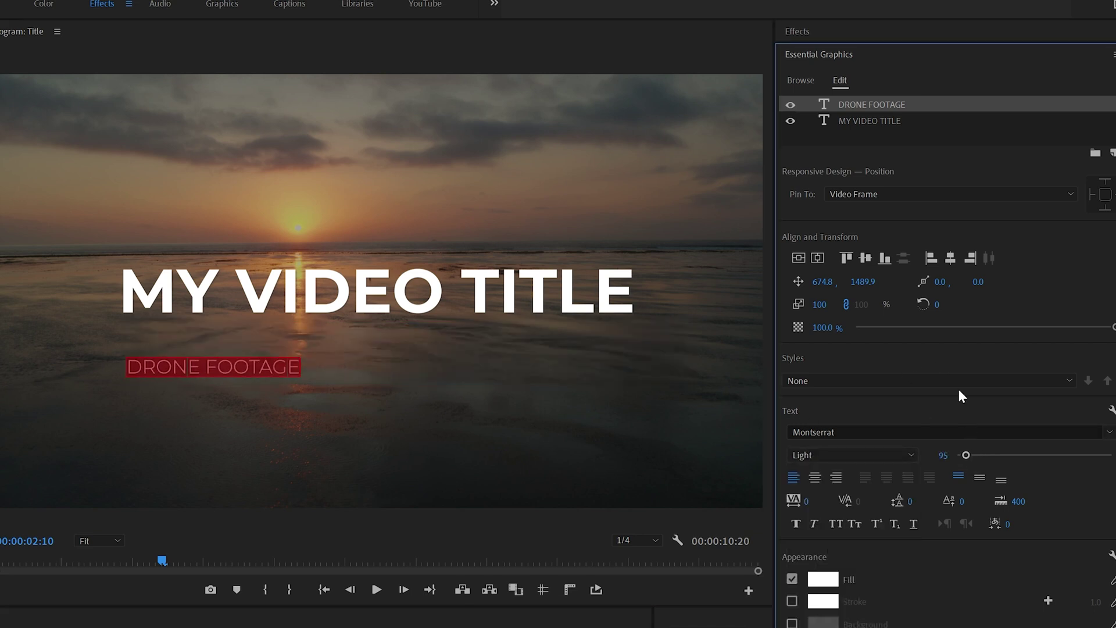
- Centre DRONE FOOTAGE horizontally and vertically, then deselect it
{"action": "left_click", "coordinate": [953, 260]}
{"action": "left_click", "coordinate": [864, 259]}
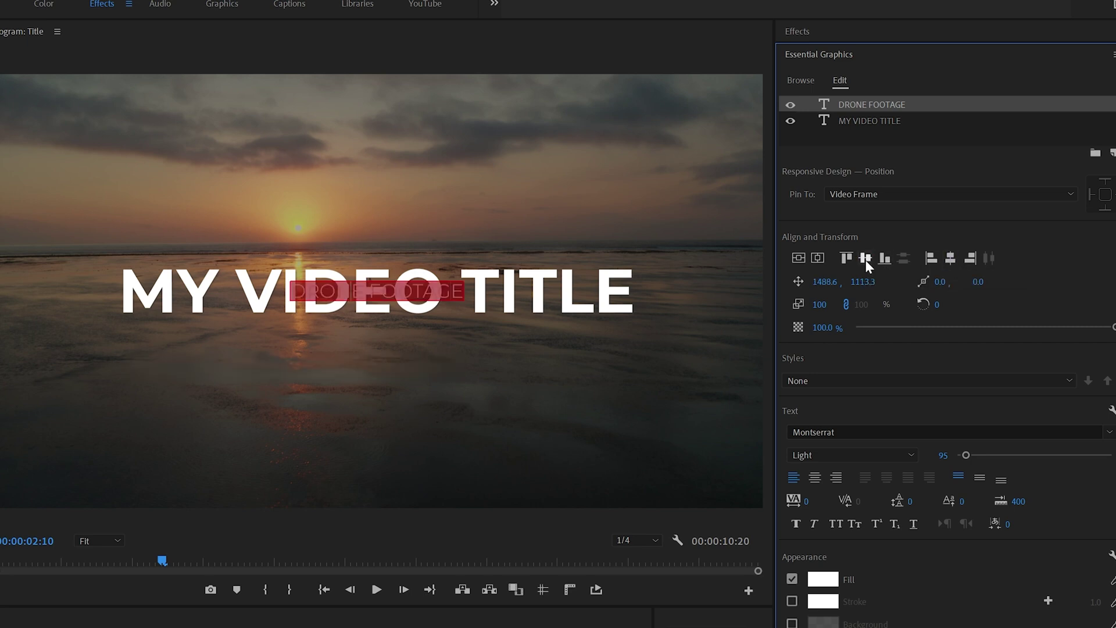
{"action": "left_click", "coordinate": [376, 291]}
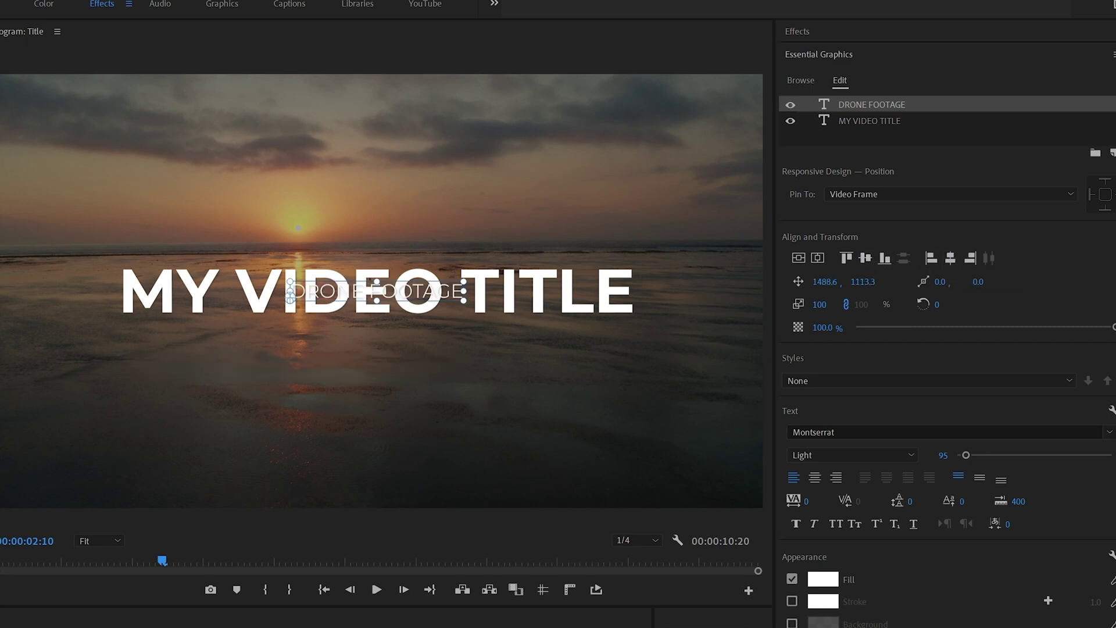
{"action": "left_click", "coordinate": [346, 388]}
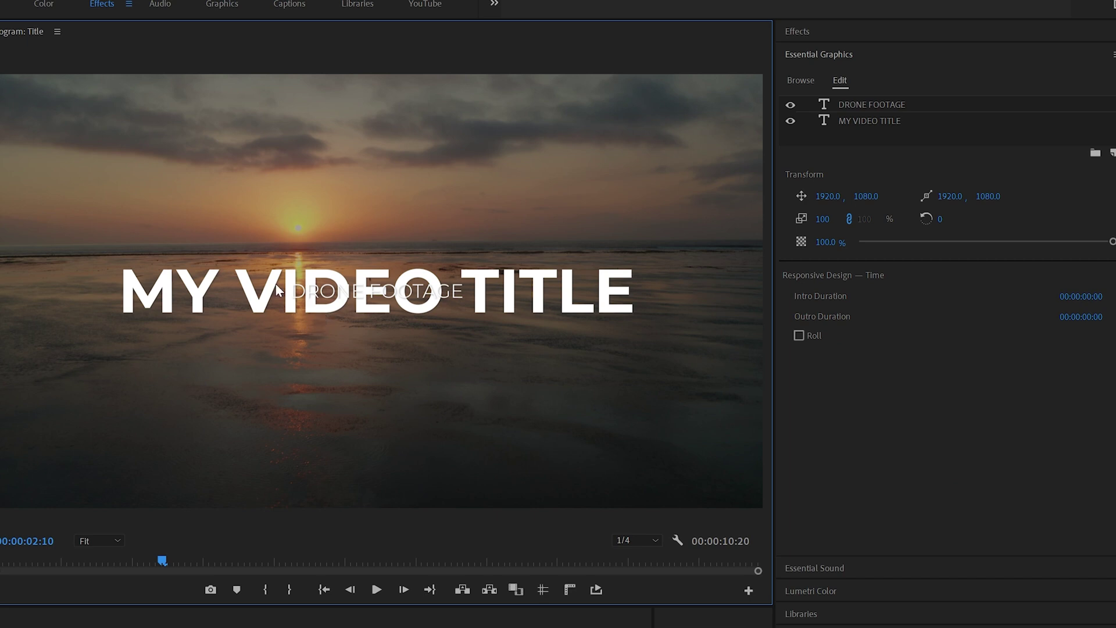
- Set MY VIDEO TITLE's Position Y to 1028.7 and DRONE FOOTAGE's to 1157.3
{"action": "left_click", "coordinate": [255, 282]}
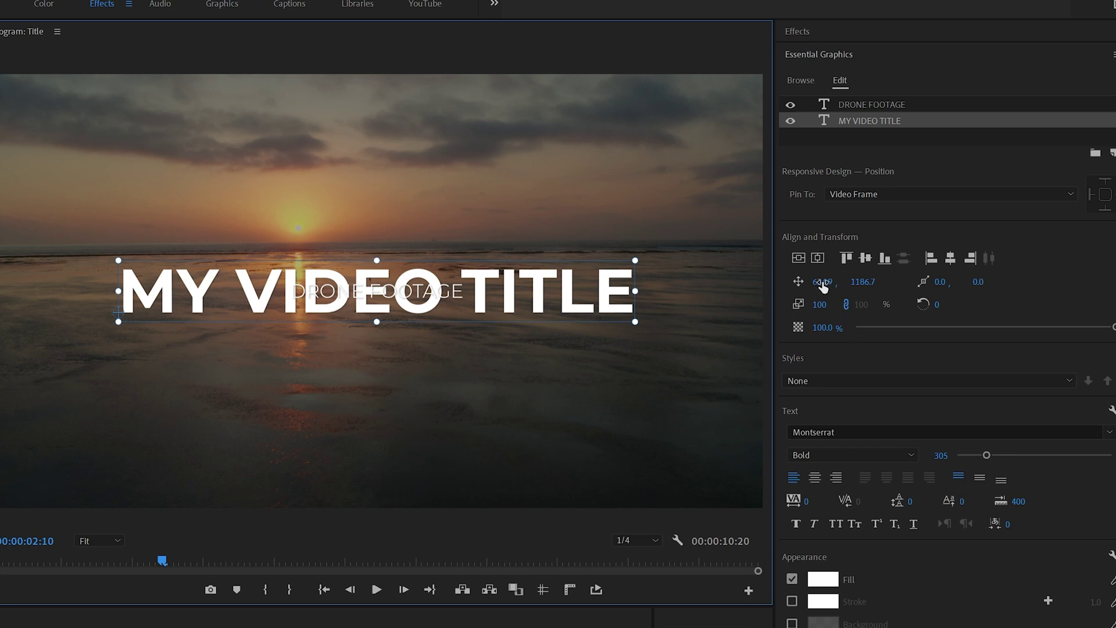
{"action": "left_click", "coordinate": [887, 328]}
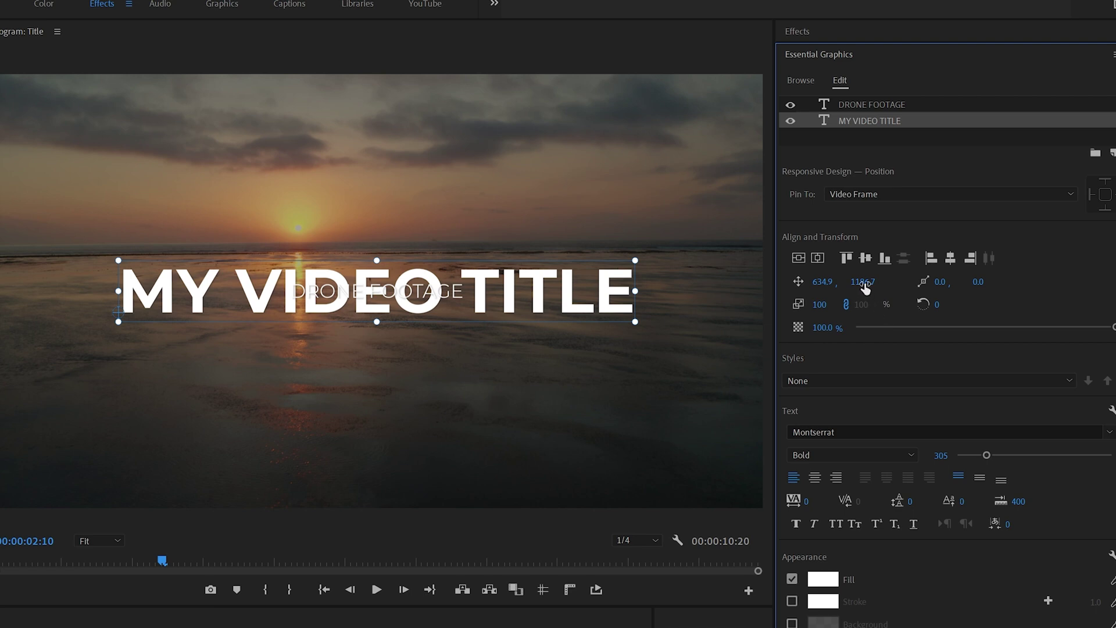
{"action": "left_click_drag", "start_coordinate": [862, 281], "coordinate": [765, 282]}
{"action": "left_click", "coordinate": [414, 293]}
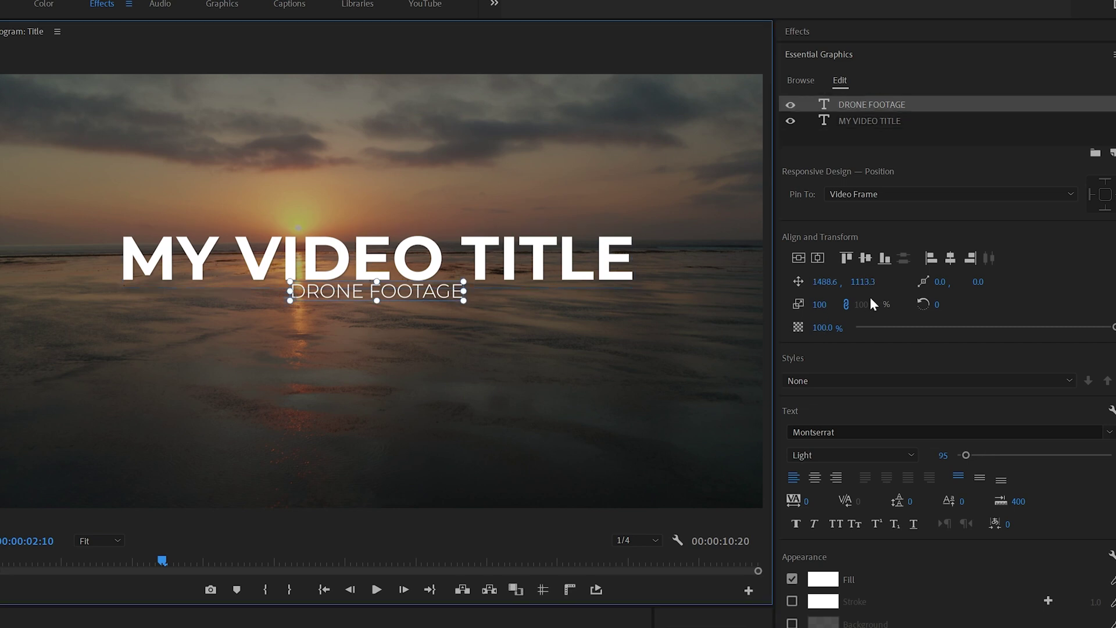
{"action": "left_click_drag", "start_coordinate": [862, 281], "coordinate": [885, 282]}
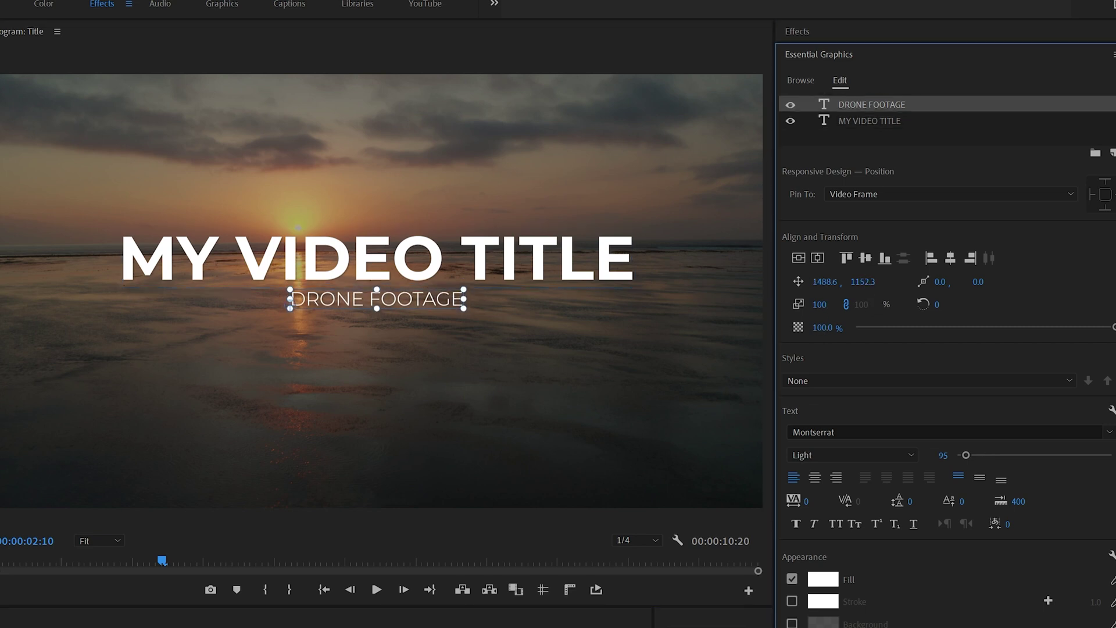
{"action": "left_click", "coordinate": [568, 346]}
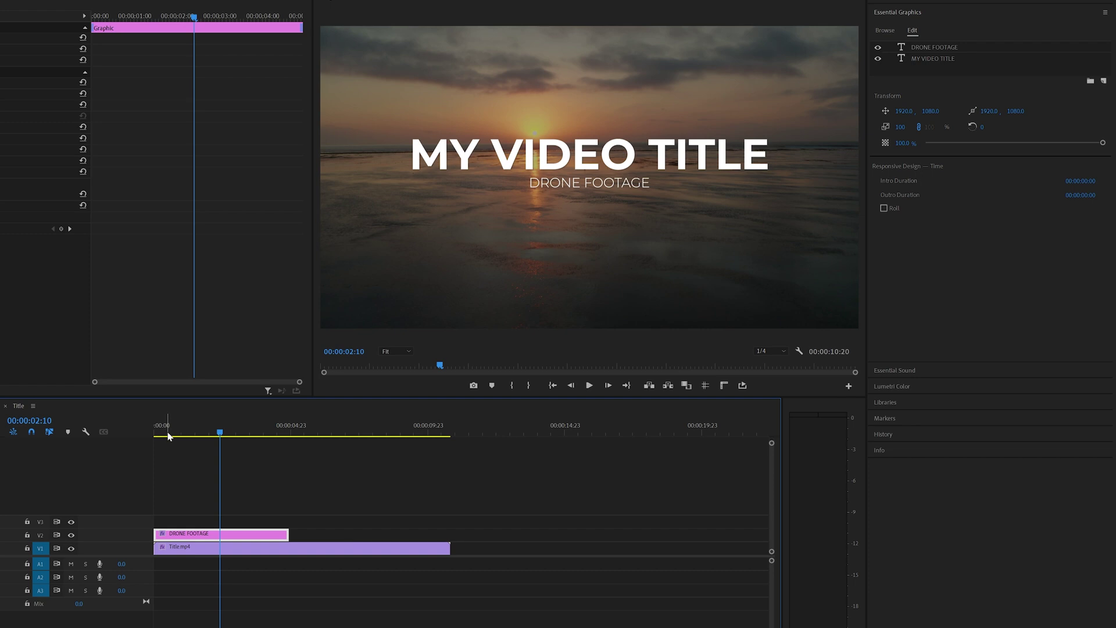
- Place the playhead at 00:00:02:02 in the Title sequence
{"action": "left_click", "coordinate": [209, 435]}
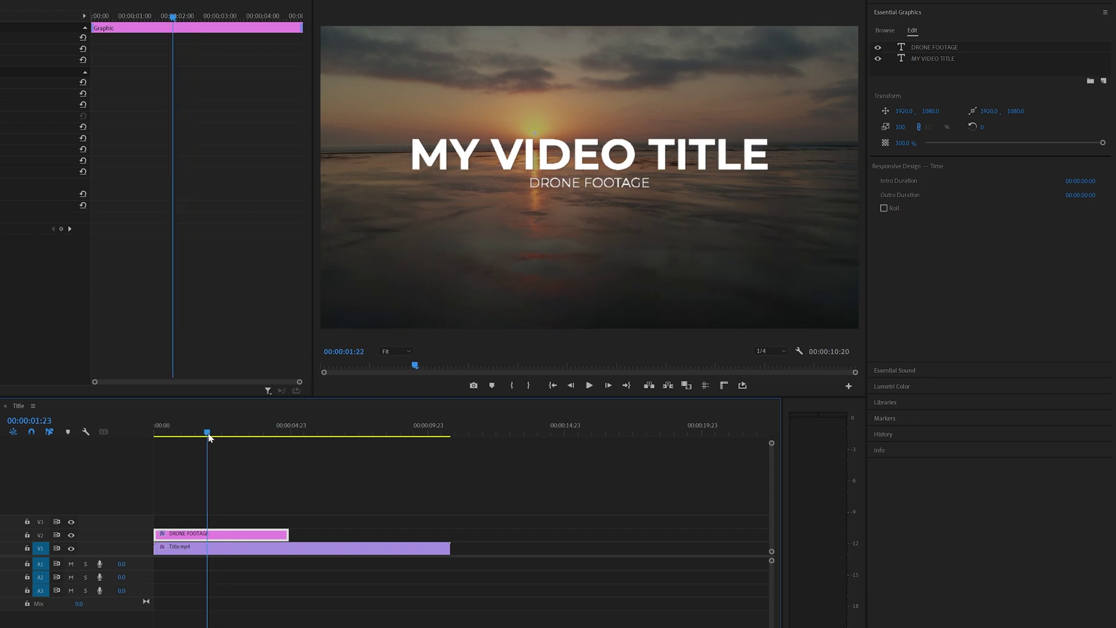
{"action": "left_click_drag", "start_coordinate": [210, 435], "coordinate": [212, 435]}
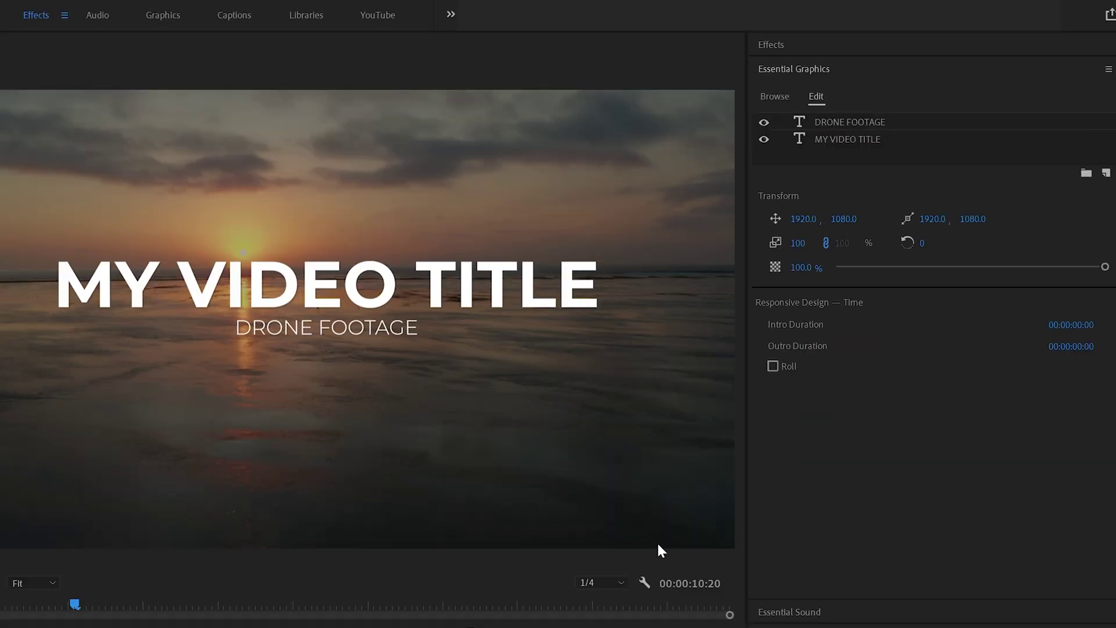
- Search the effects for 'blur' and apply Gaussian Blur to the DRONE FOOTAGE clip
{"action": "left_click", "coordinate": [913, 0]}
{"action": "left_click", "coordinate": [821, 45]}
{"action": "left_click", "coordinate": [825, 65]}
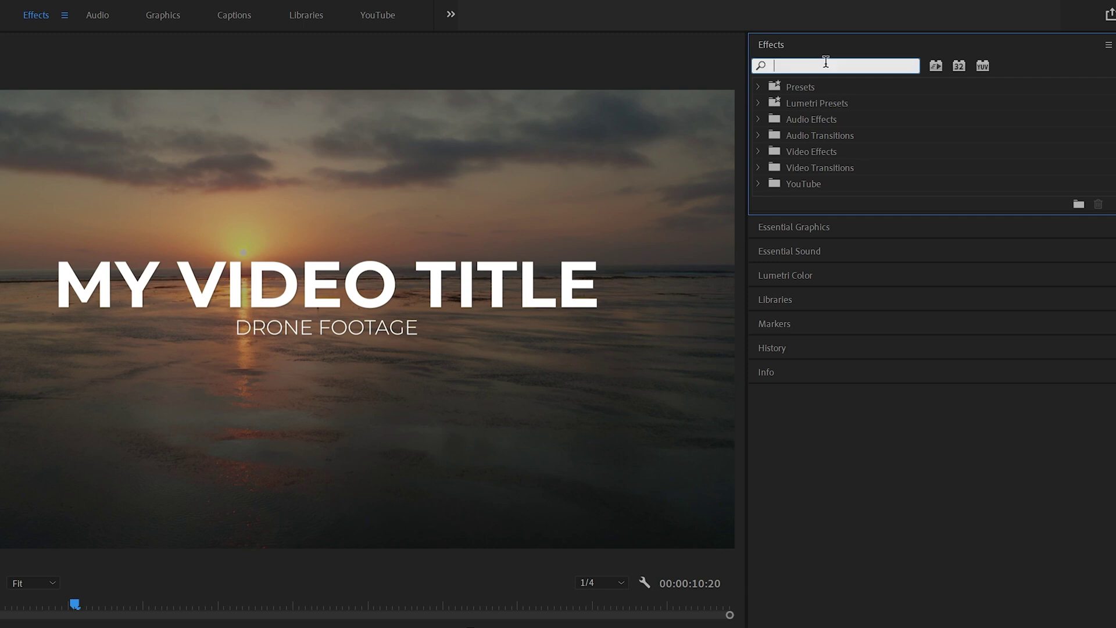
{"action": "type", "text": "blur"}
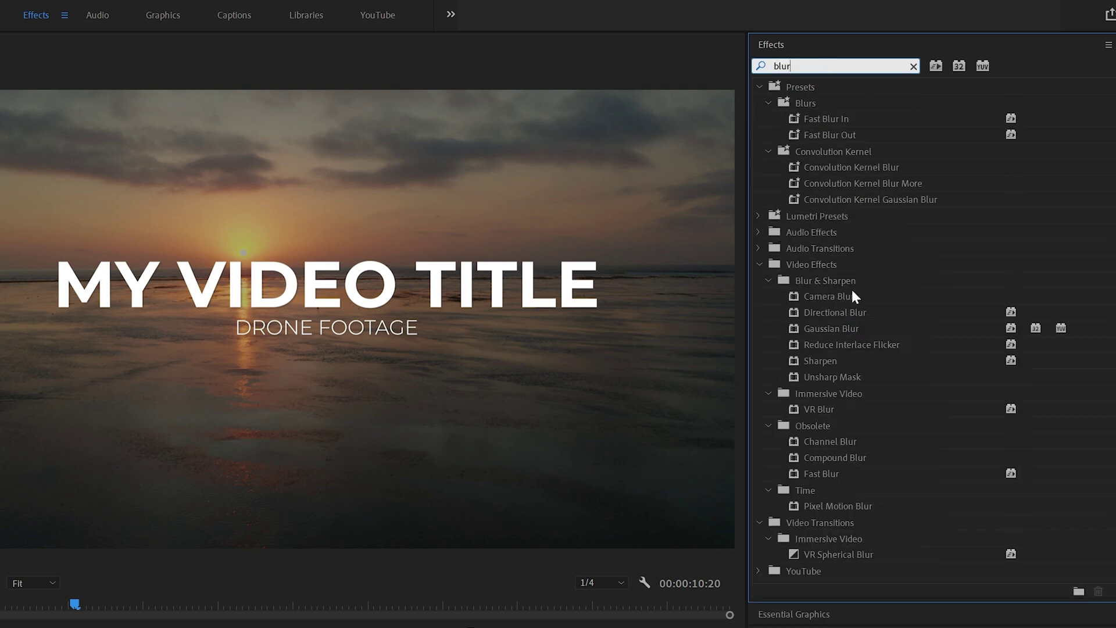
{"action": "left_click_drag", "start_coordinate": [846, 330], "coordinate": [419, 391]}
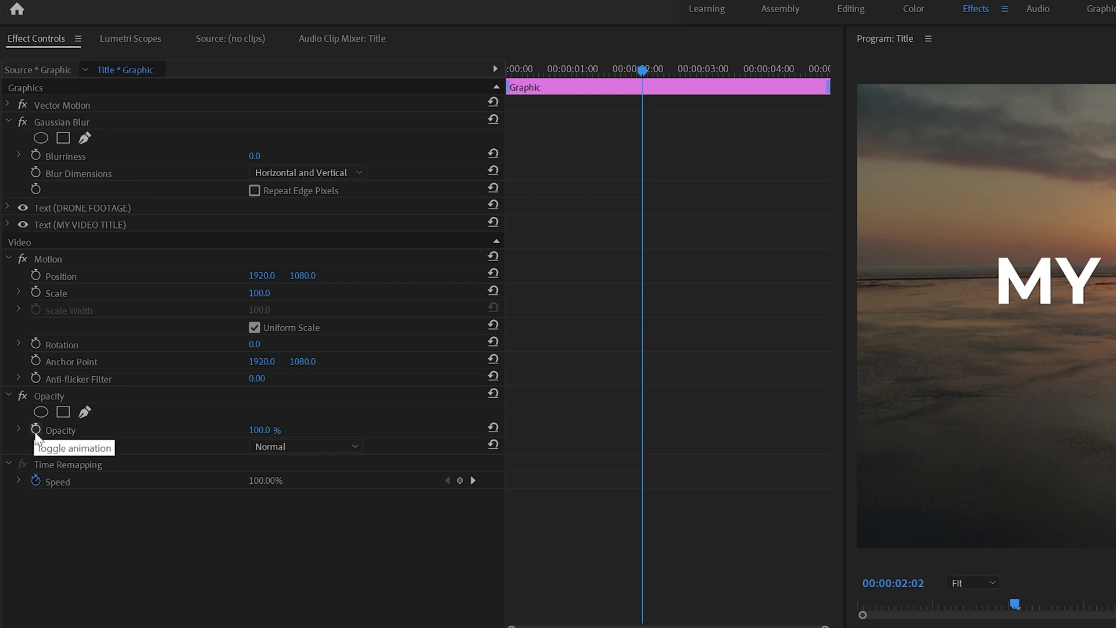
- Keyframe Opacity, Scale and Blurriness at 00:00:02:02, then return the playhead to 00:00:00:00
{"action": "left_click", "coordinate": [35, 430]}
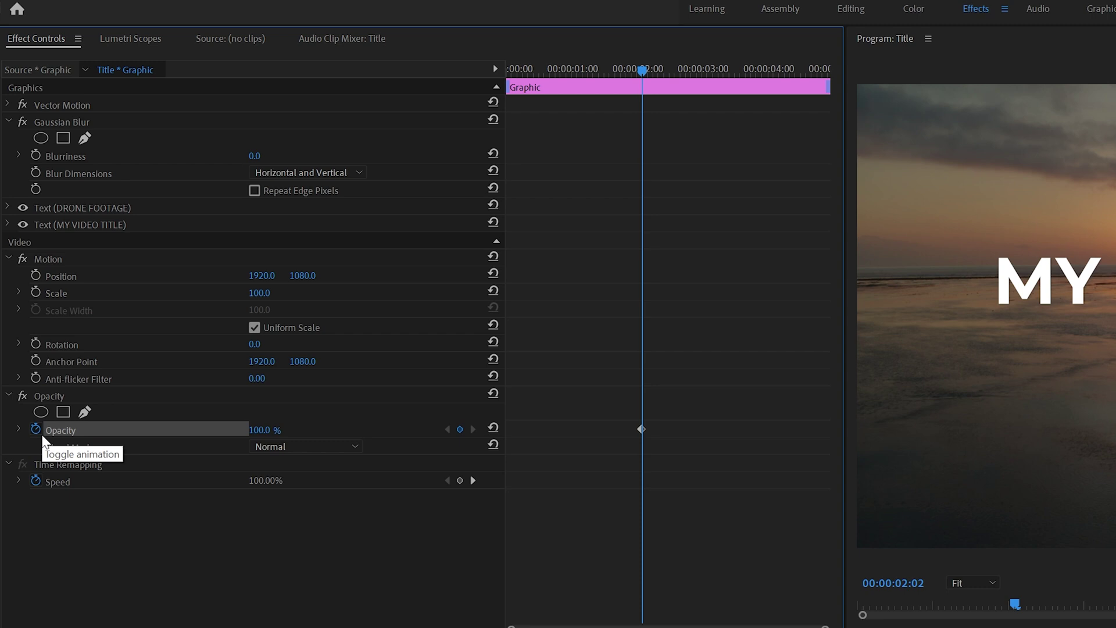
{"action": "left_click", "coordinate": [36, 292]}
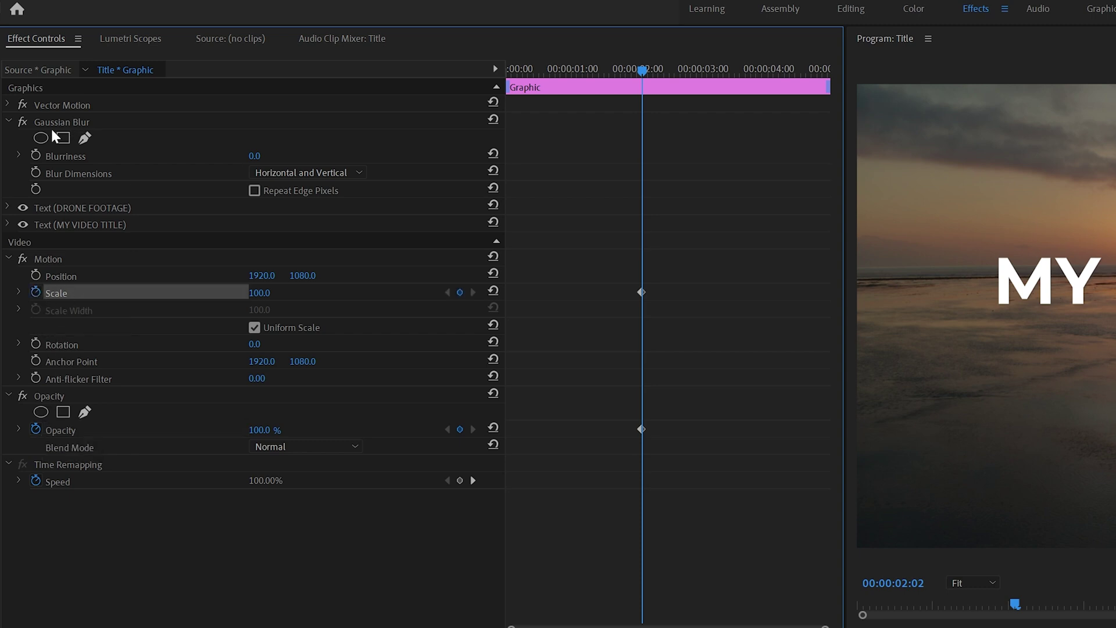
{"action": "left_click", "coordinate": [35, 157]}
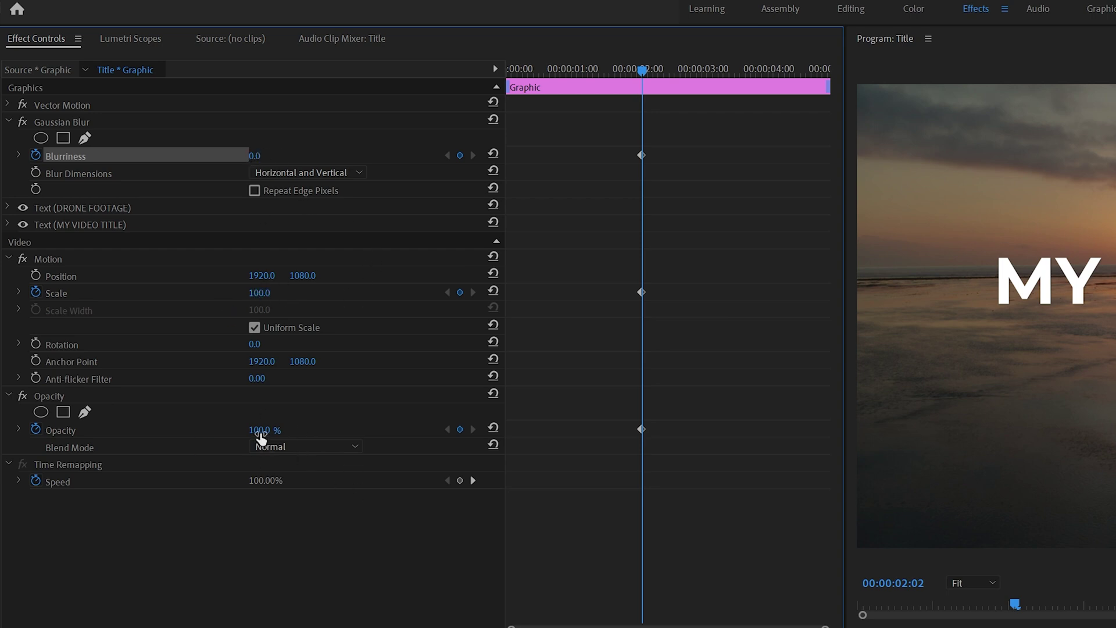
{"action": "left_click_drag", "start_coordinate": [639, 72], "coordinate": [503, 75]}
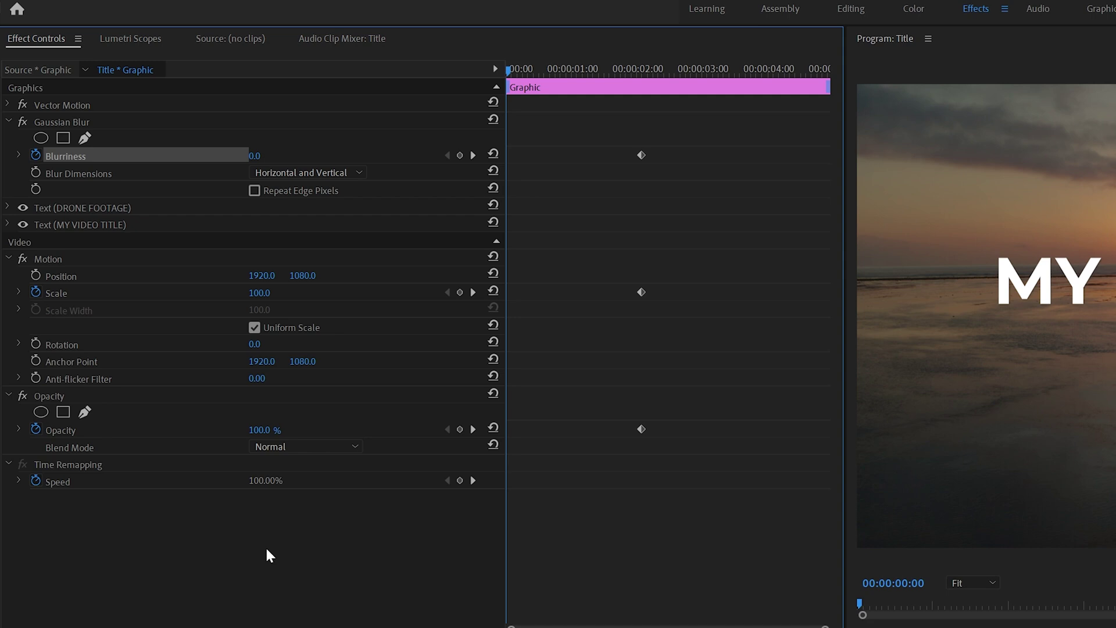
- Key the title's opening frame at Gaussian Blur Blurriness 186.0 and Motion Scale 80.0
{"action": "left_click_drag", "start_coordinate": [256, 155], "coordinate": [355, 156]}
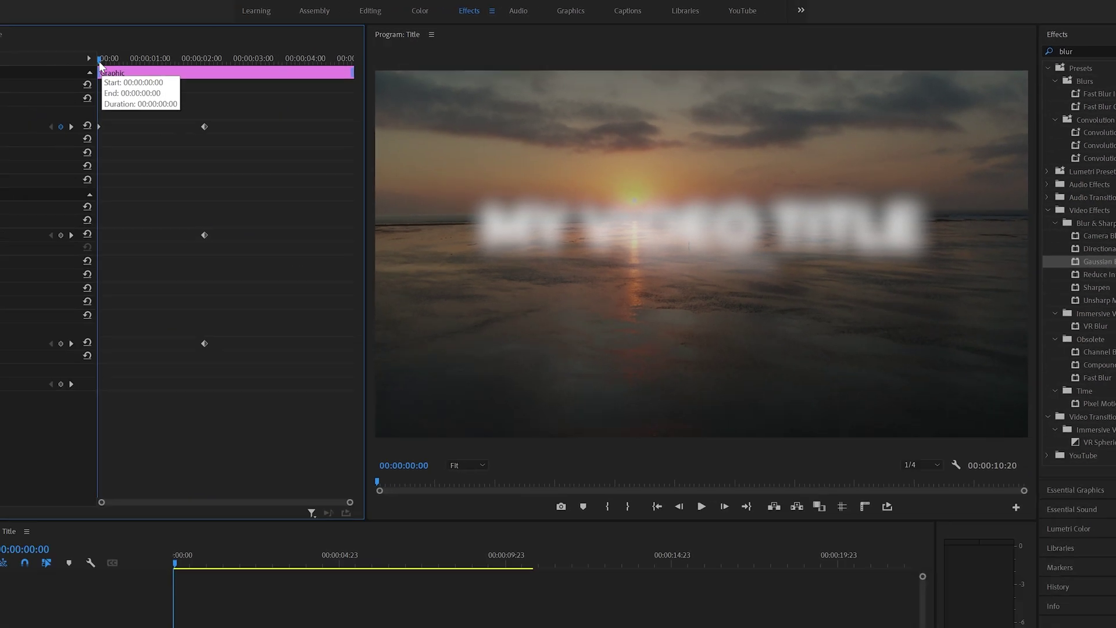
{"action": "mouse_move", "coordinate": [98, 61]}
{"action": "left_mouse_down"}
{"action": "mouse_move", "coordinate": [209, 77]}
{"action": "mouse_move", "coordinate": [92, 67]}
{"action": "left_mouse_up"}
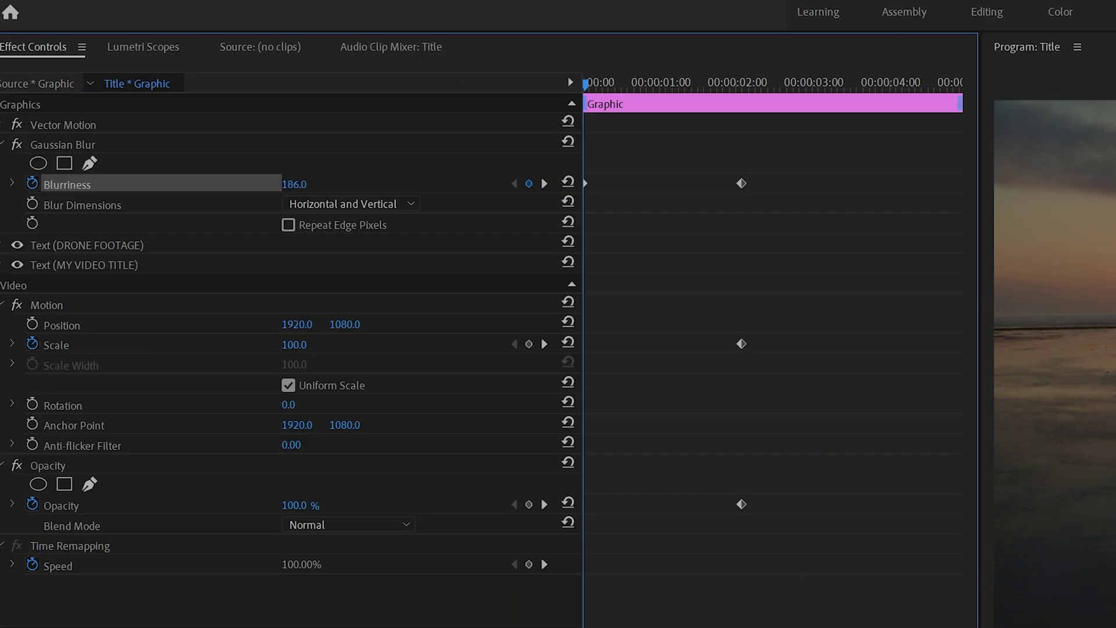
{"action": "left_click_drag", "start_coordinate": [293, 344], "coordinate": [273, 344]}
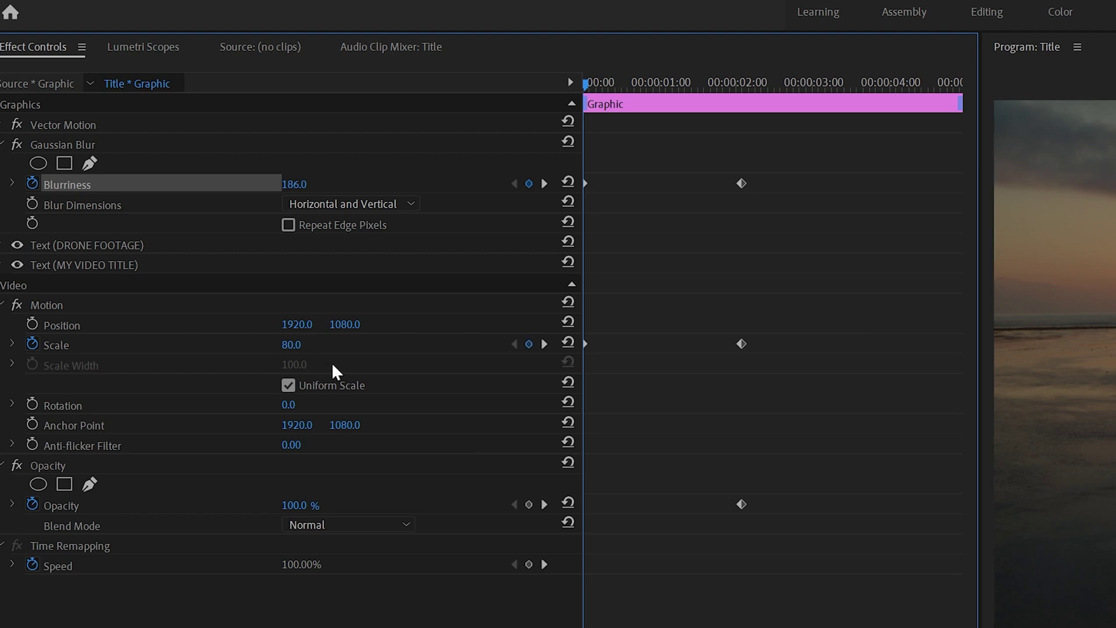